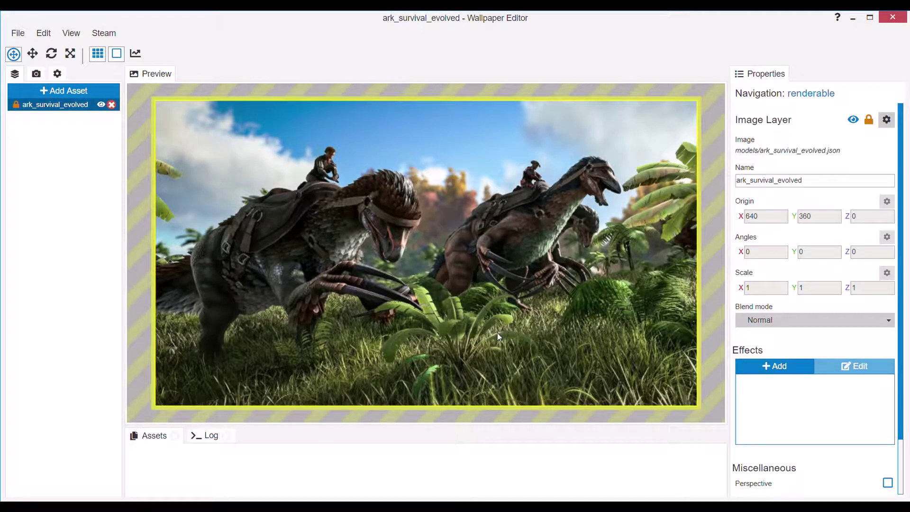
# - Add a Foliage Sway effect to the ark_survival_evolved image layer and return to the layer's properties
pyautogui.click(792, 363)
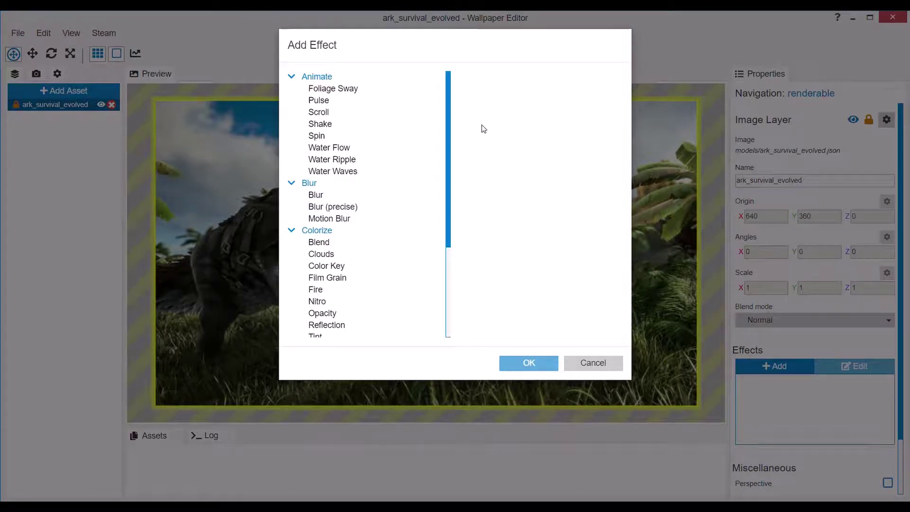
pyautogui.click(333, 89)
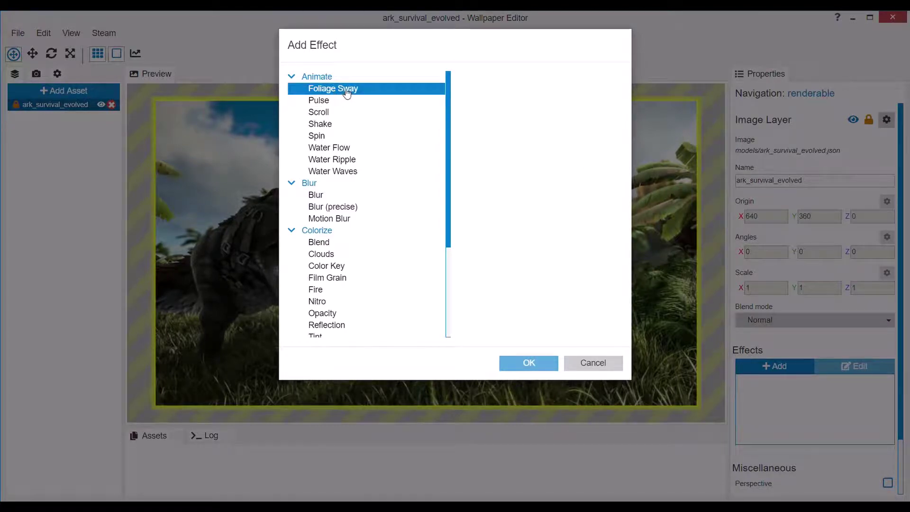
pyautogui.click(528, 364)
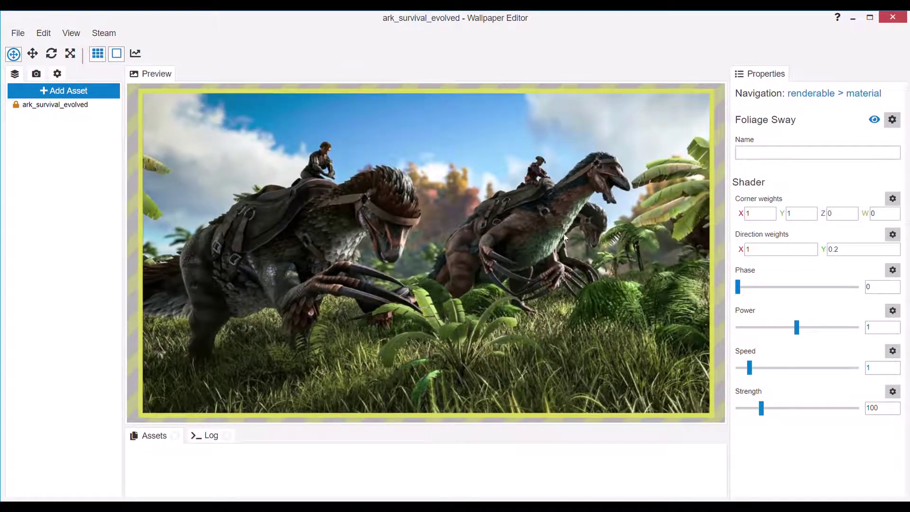
pyautogui.click(820, 95)
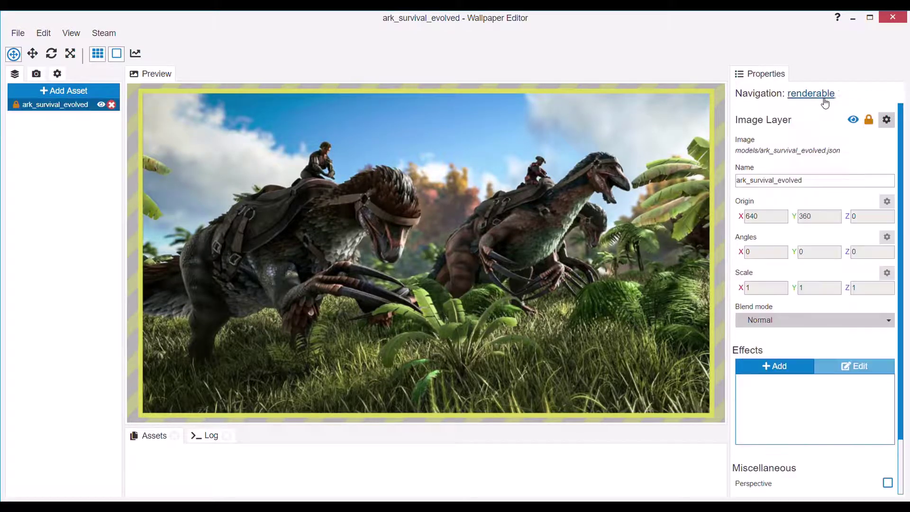
# - Add a Shake effect to the ark_survival_evolved image layer
pyautogui.click(793, 361)
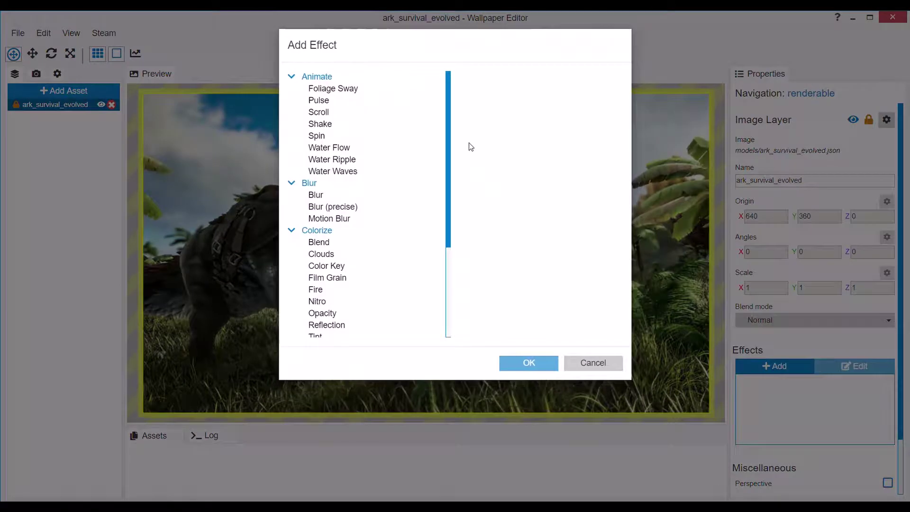
pyautogui.click(346, 114)
pyautogui.click(346, 125)
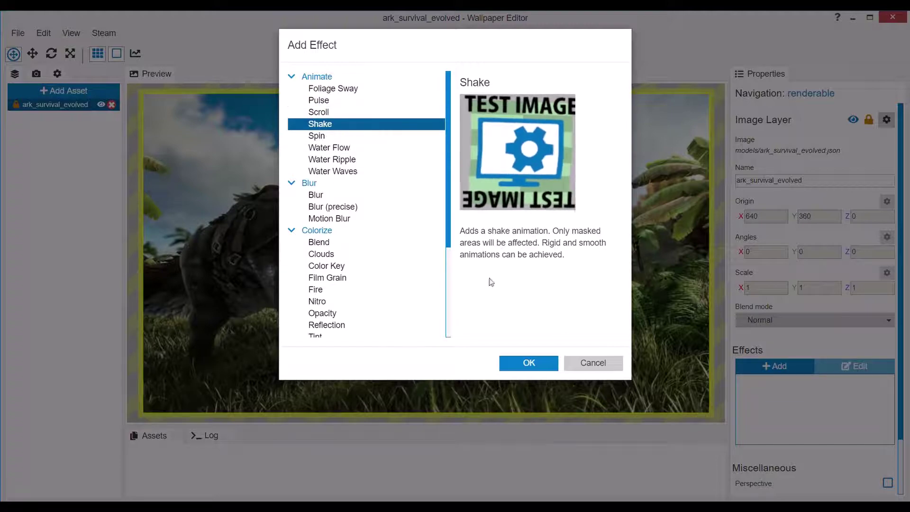
pyautogui.click(528, 363)
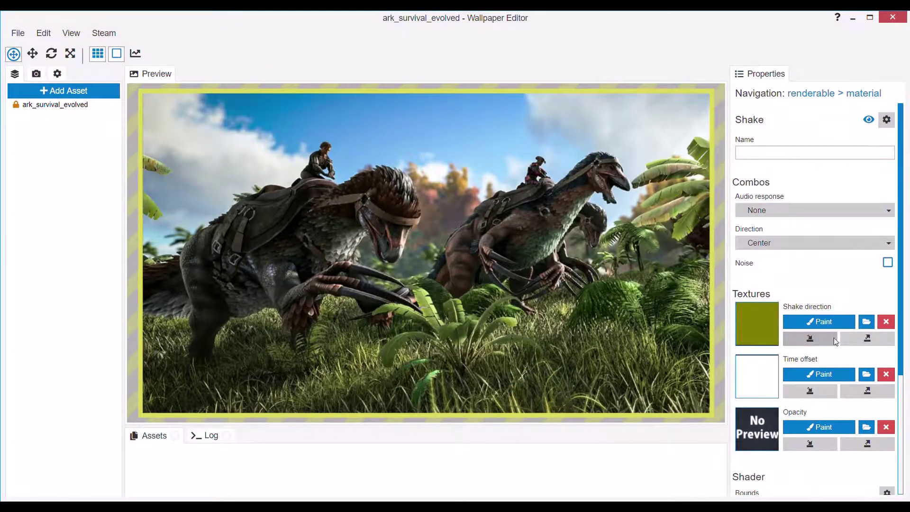
# - Open the Shake direction texture for painting with a brush size of 304, and save the project
pyautogui.click(823, 318)
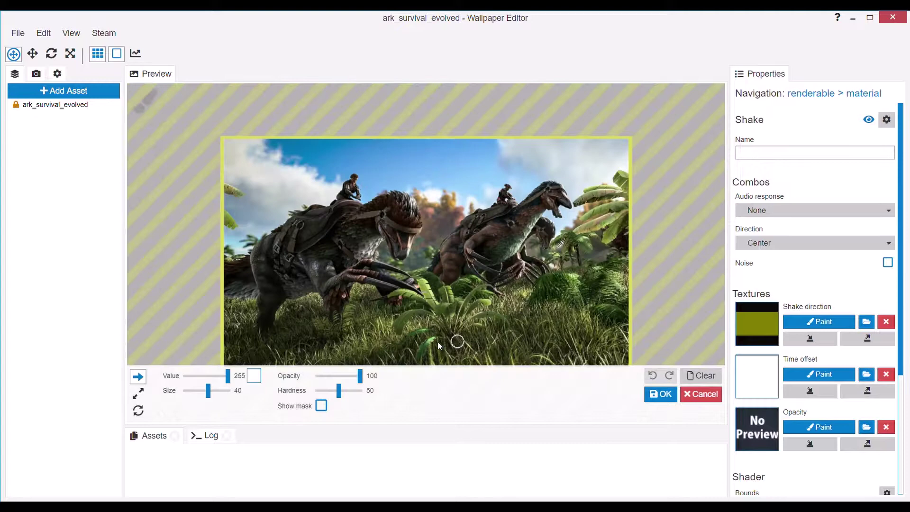
pyautogui.scroll(-2, 422, 344)
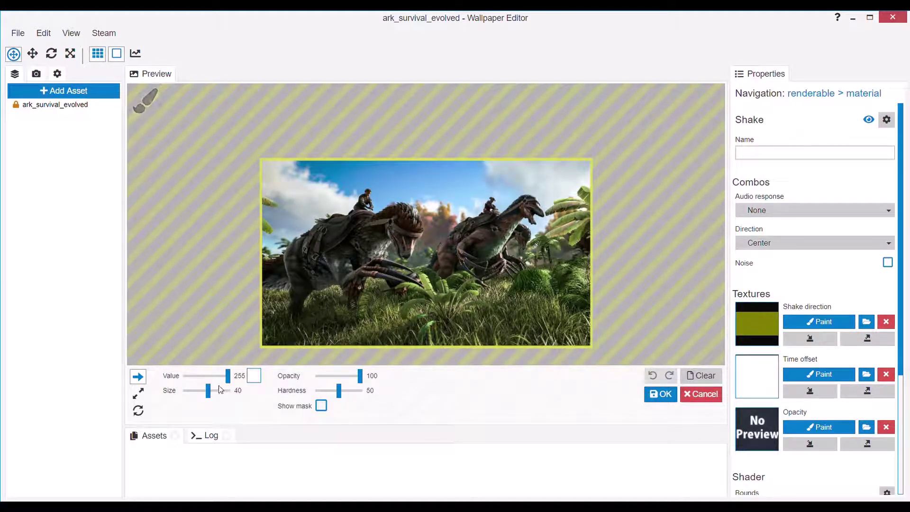
pyautogui.scroll(1, 559, 337)
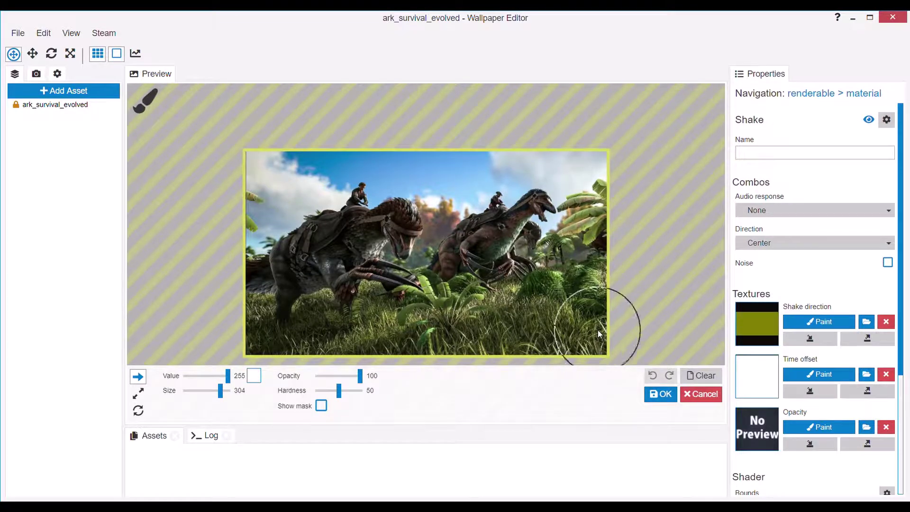
pyautogui.scroll(-1, 557, 341)
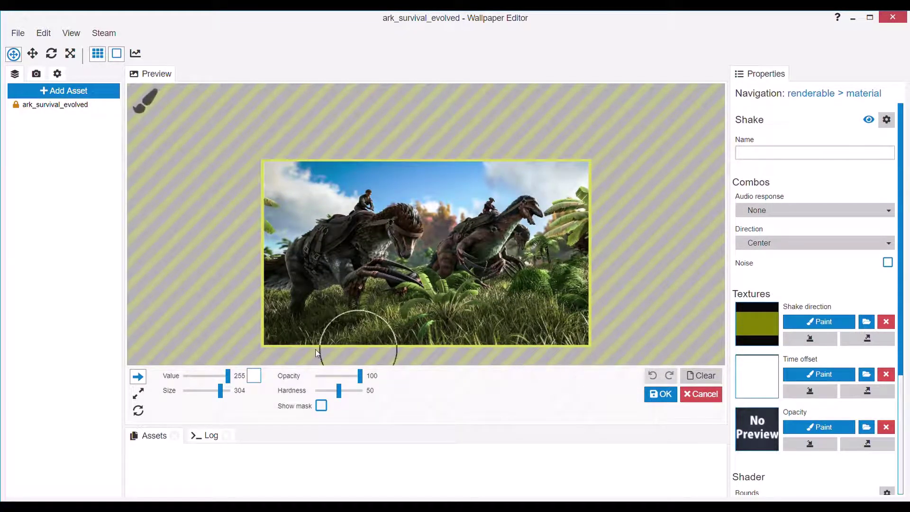
pyautogui.hotkey('ctrl', 's')
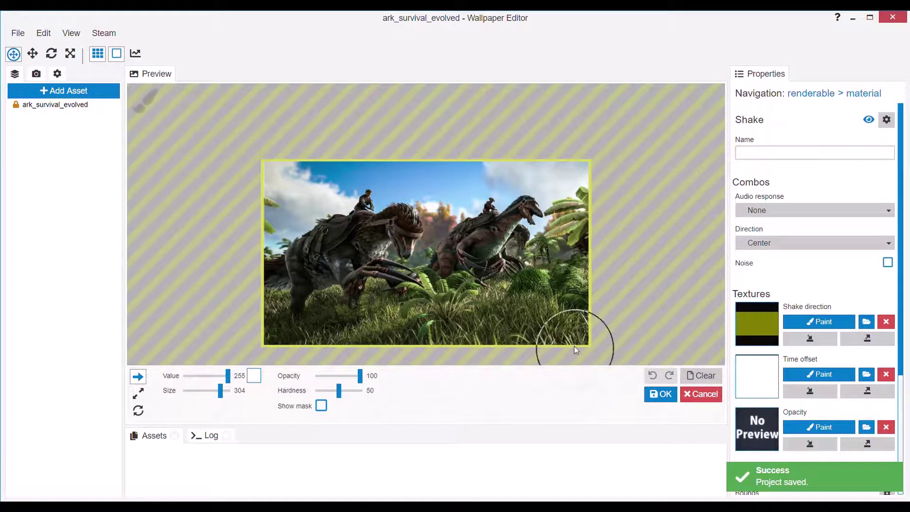
# - Try broad shake direction strokes along the bottom grass and over the large dinosaur, undoing each one
pyautogui.moveTo(565, 345); pyautogui.dragTo(443, 362)
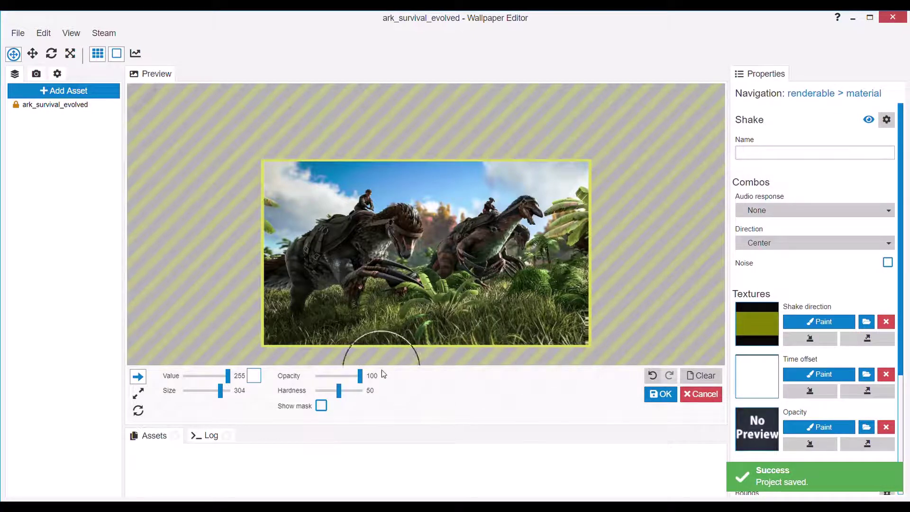
pyautogui.scroll(3, 542, 310)
pyautogui.scroll(-2, 541, 310)
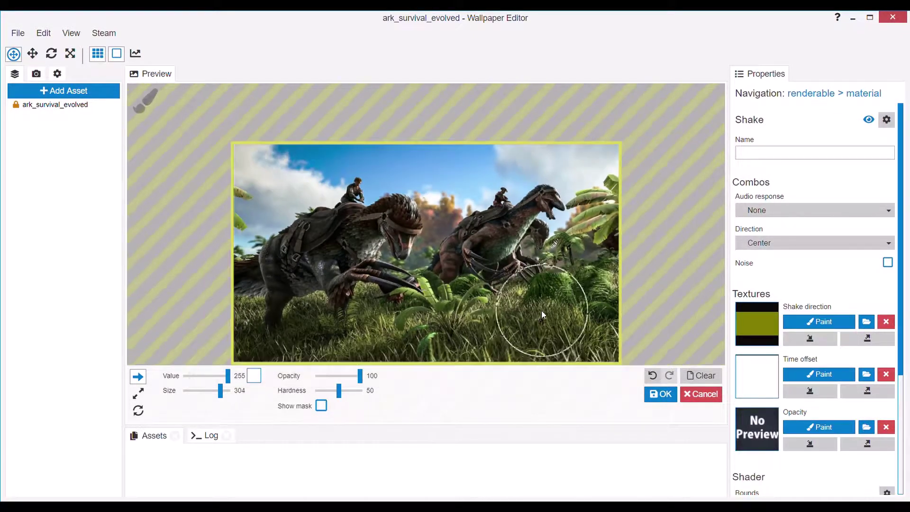
pyautogui.hotkey('ctrl', 'z')
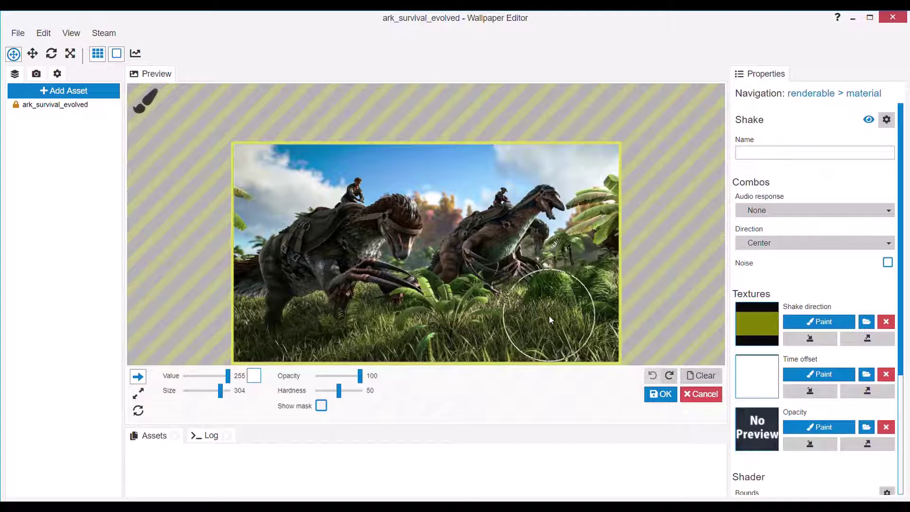
pyautogui.moveTo(421, 209)
pyautogui.mouseDown()
pyautogui.moveTo(318, 261)
pyautogui.moveTo(226, 290)
pyautogui.mouseUp()
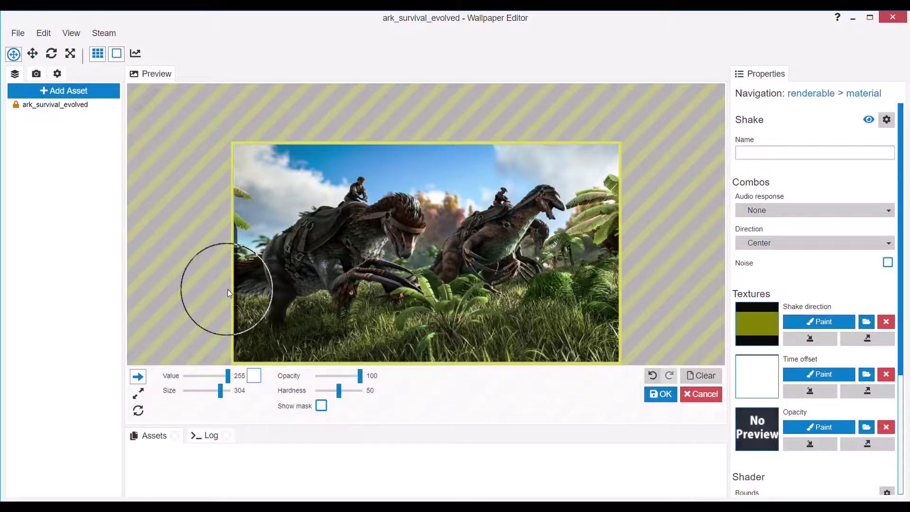
pyautogui.hotkey('ctrl', 'z')
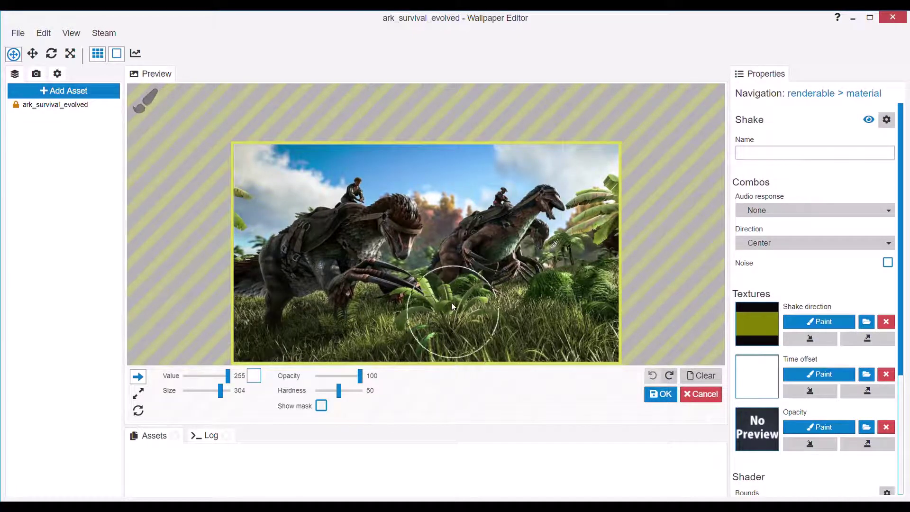
# - Set the shake direction brush to value 172 and size 49, and confirm the painting session
pyautogui.scroll(5, 451, 303)
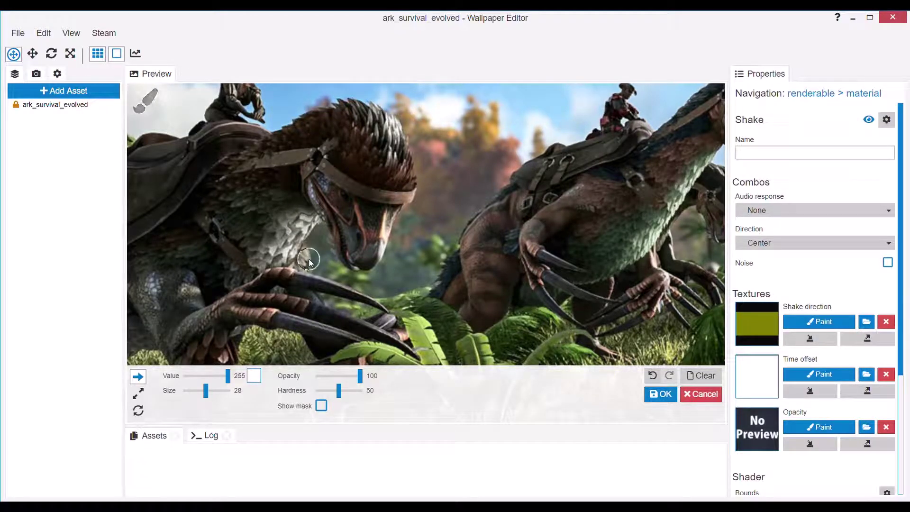
pyautogui.scroll(-3, 353, 217)
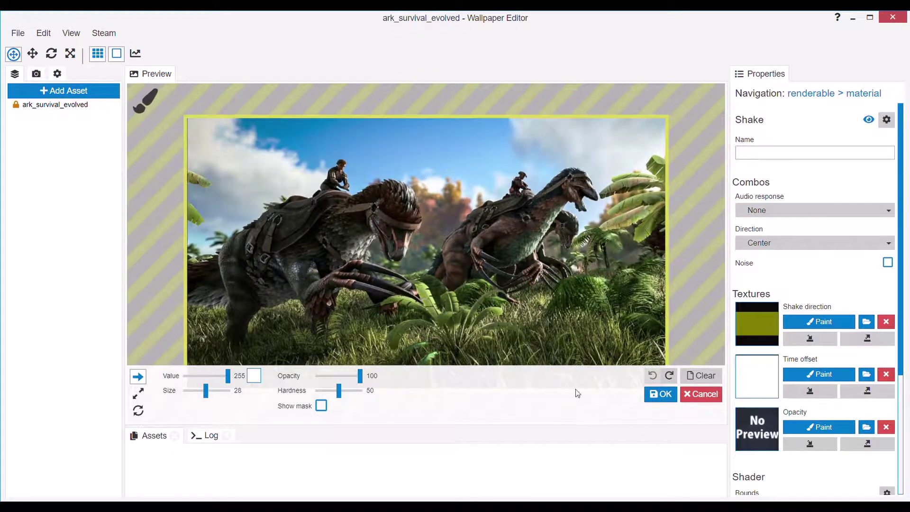
pyautogui.scroll(-1, 623, 348)
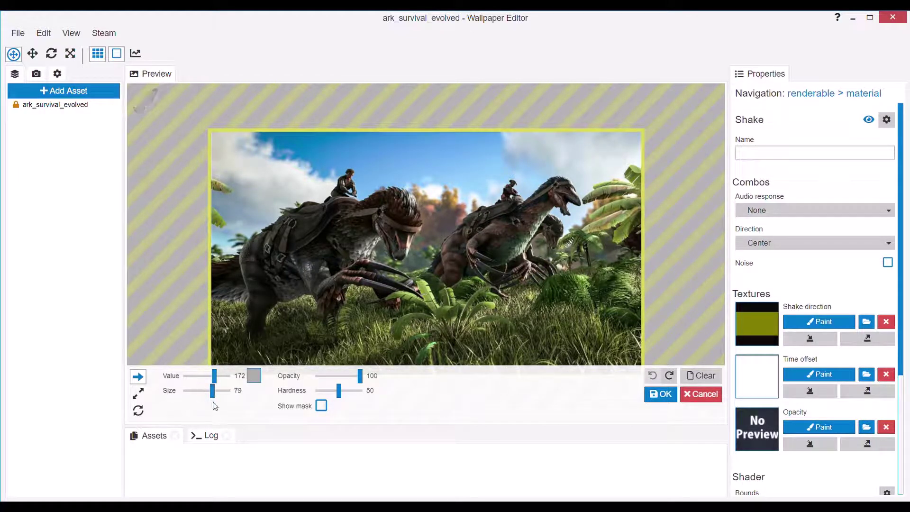
pyautogui.scroll(-1, 519, 386)
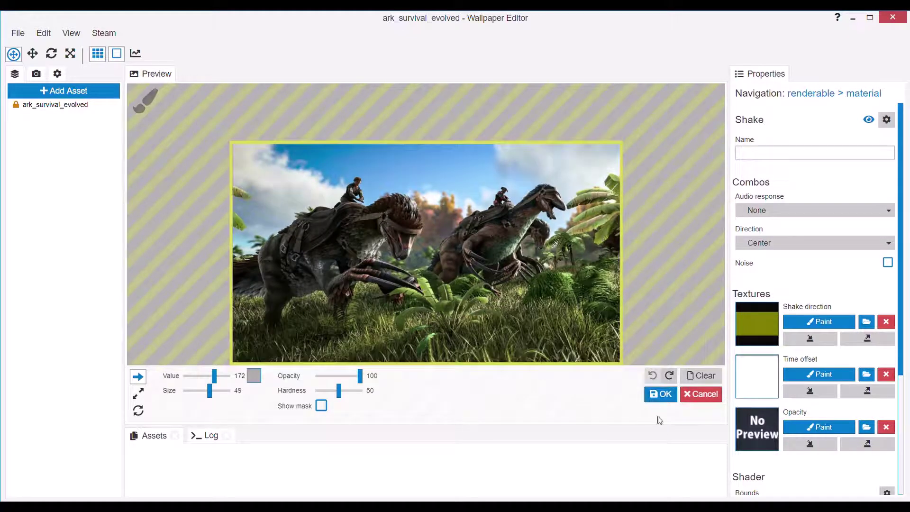
pyautogui.click(658, 393)
# - Paint leftward shake direction strokes along the grass at the image's bottom edge with brush size 60, and save the project
pyautogui.scroll(1, 582, 342)
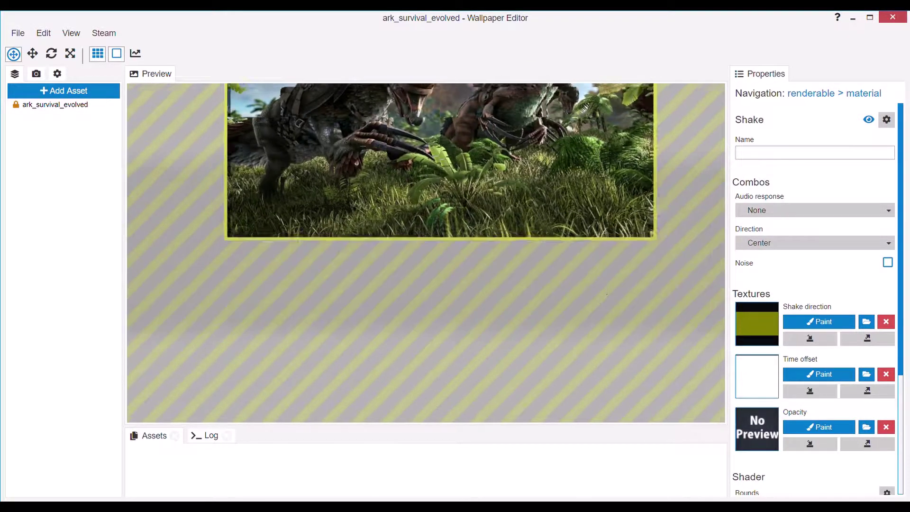
pyautogui.click(822, 320)
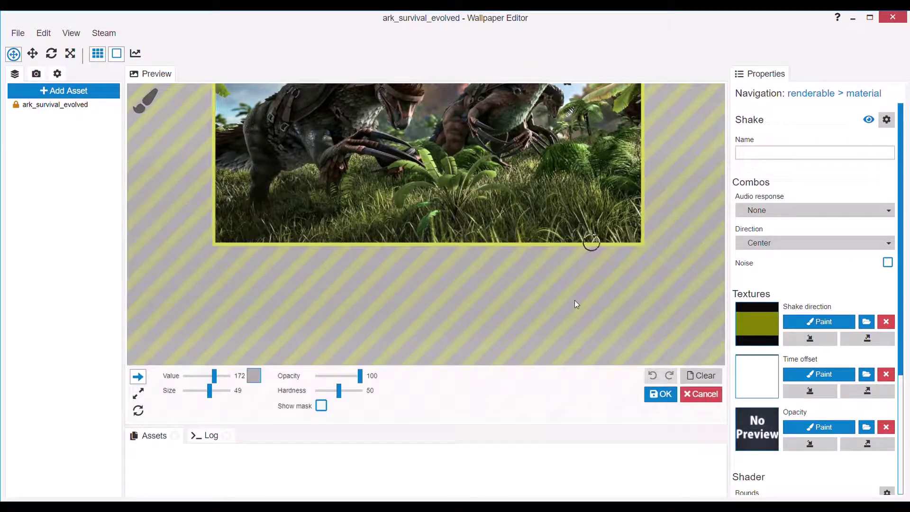
pyautogui.click(664, 396)
pyautogui.scroll(2, 575, 238)
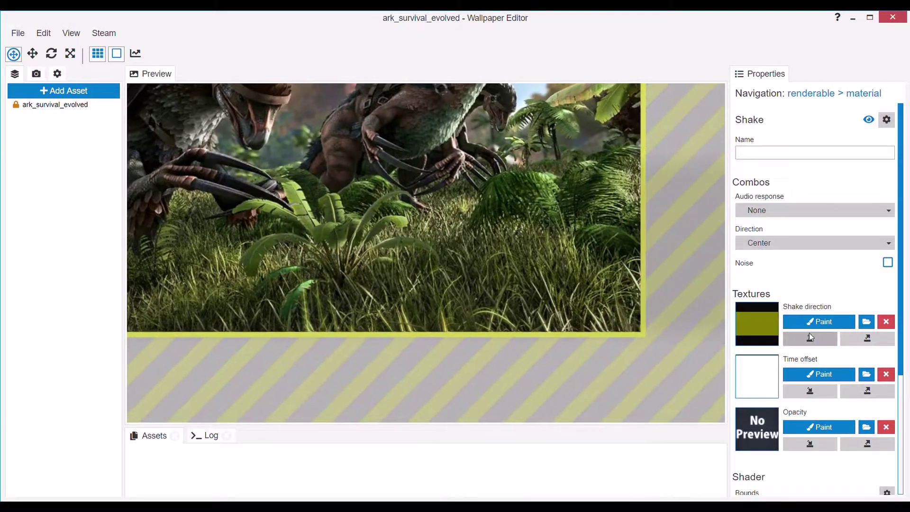
pyautogui.click(807, 323)
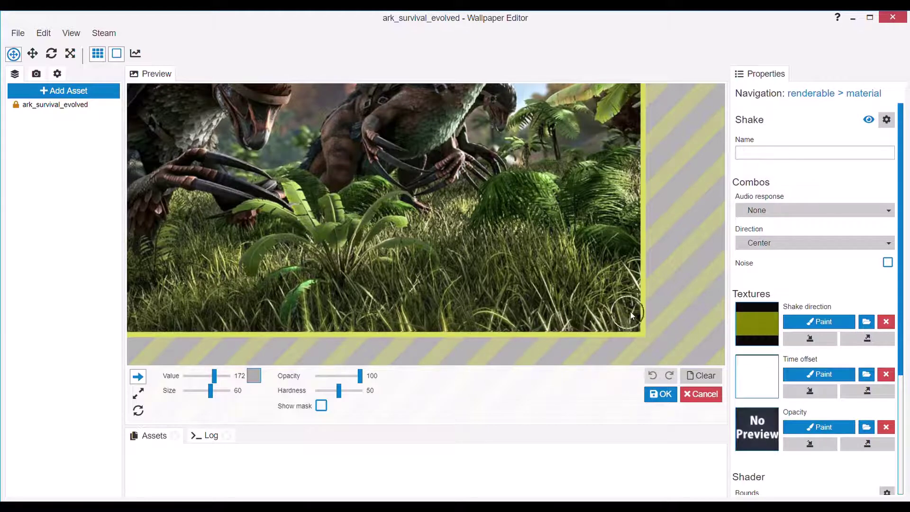
pyautogui.moveTo(573, 313); pyautogui.dragTo(434, 316)
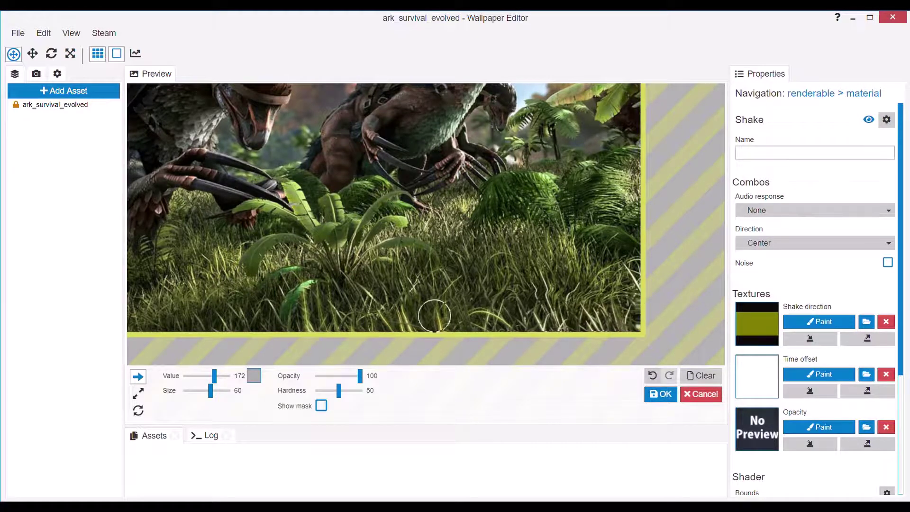
pyautogui.moveTo(362, 323); pyautogui.dragTo(294, 331)
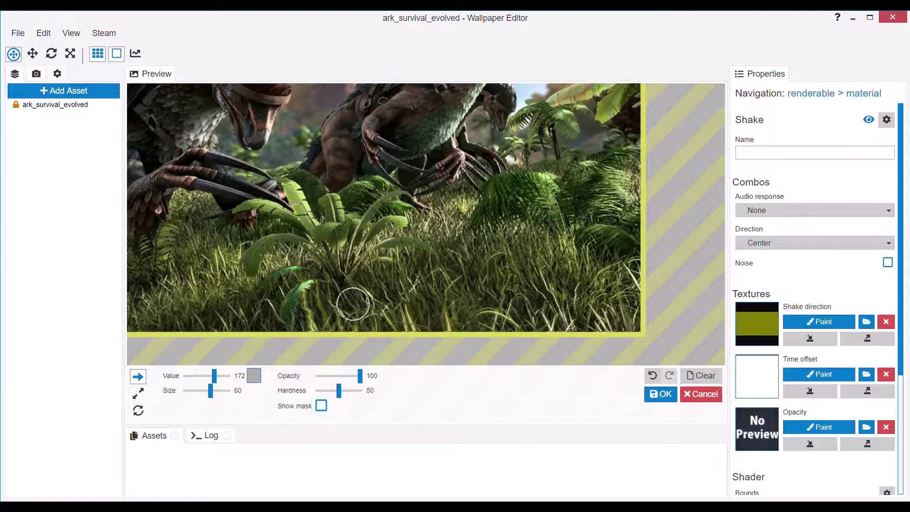
pyautogui.hotkey('ctrl', 's')
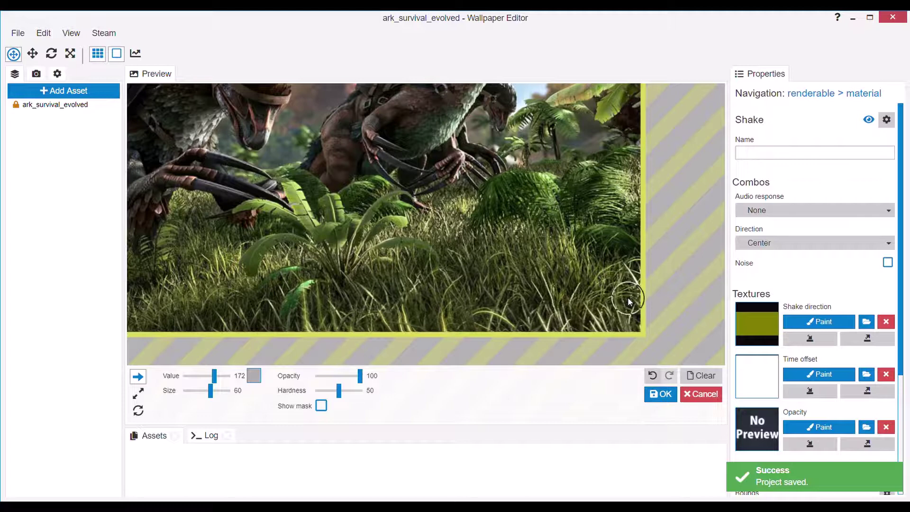
# - Undo the last stroke and paint leftward shake direction strokes across the grass just above the bottom row
pyautogui.hotkey('ctrl', 'z')
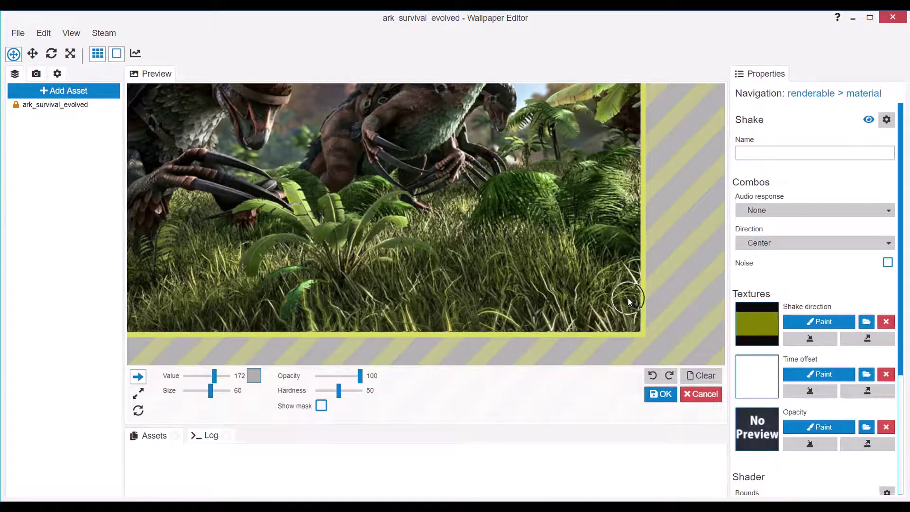
pyautogui.moveTo(639, 278); pyautogui.dragTo(582, 278)
pyautogui.moveTo(526, 276); pyautogui.dragTo(412, 286)
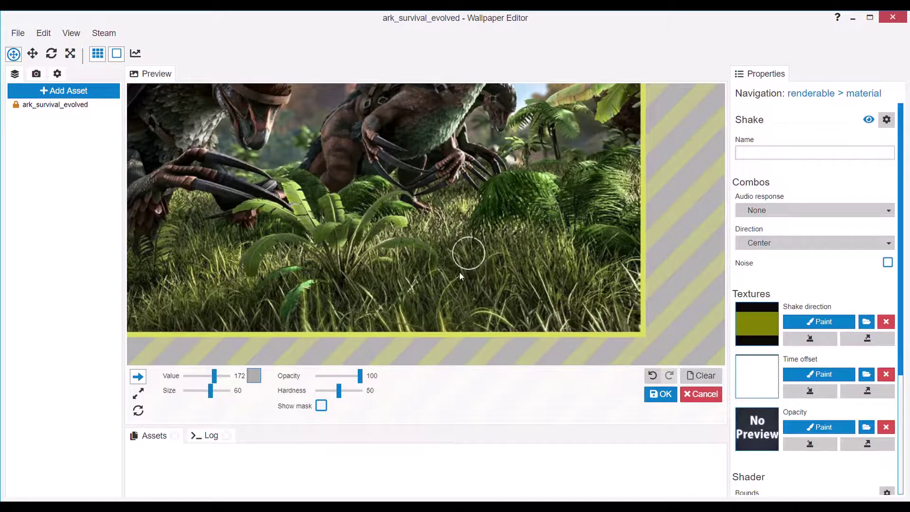
pyautogui.scroll(-2, 279, 327)
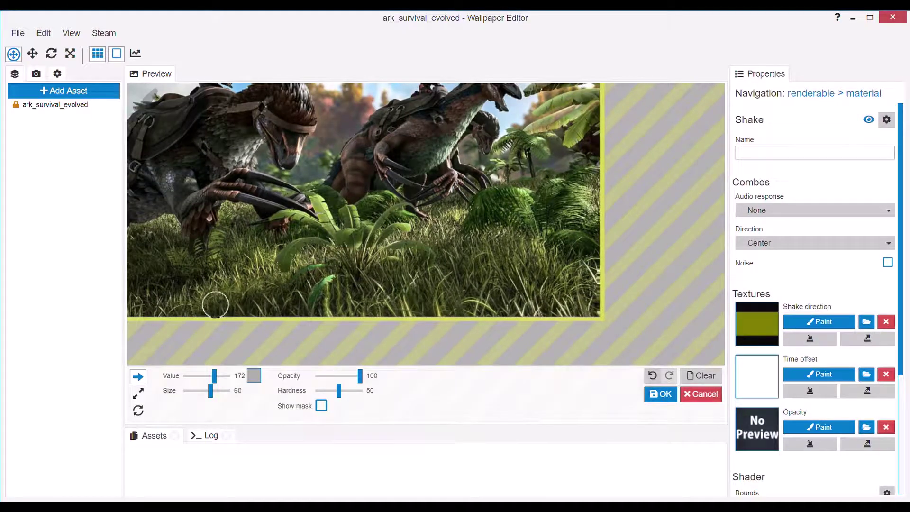
# - Undo the last shake direction stroke painted on the grass
pyautogui.scroll(3, 445, 285)
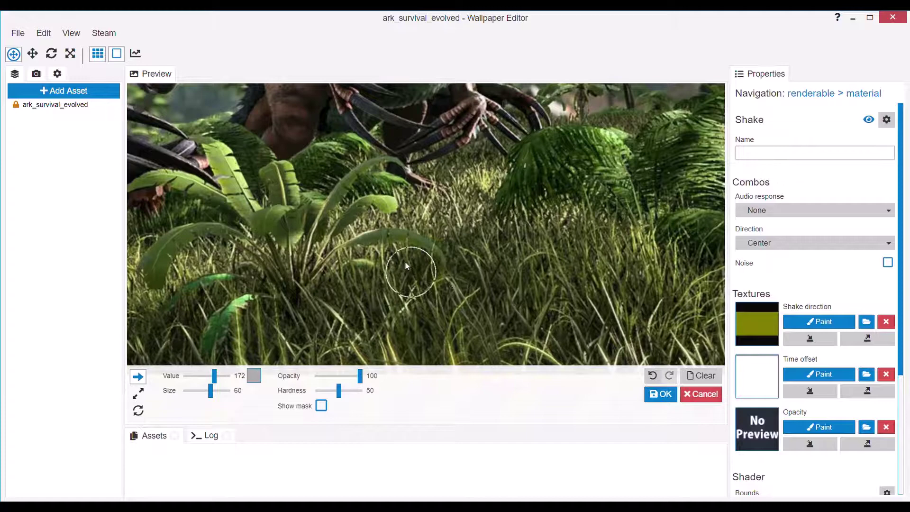
pyautogui.scroll(-3, 482, 213)
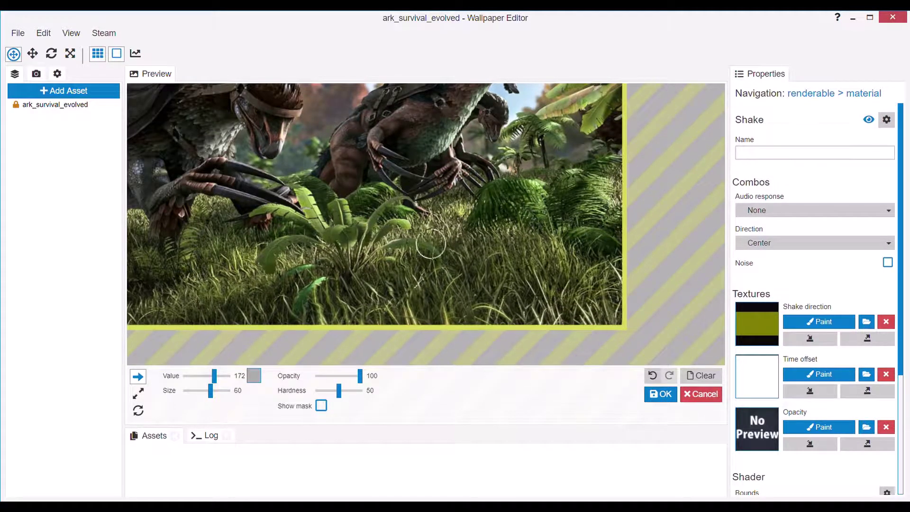
pyautogui.scroll(-1, 416, 235)
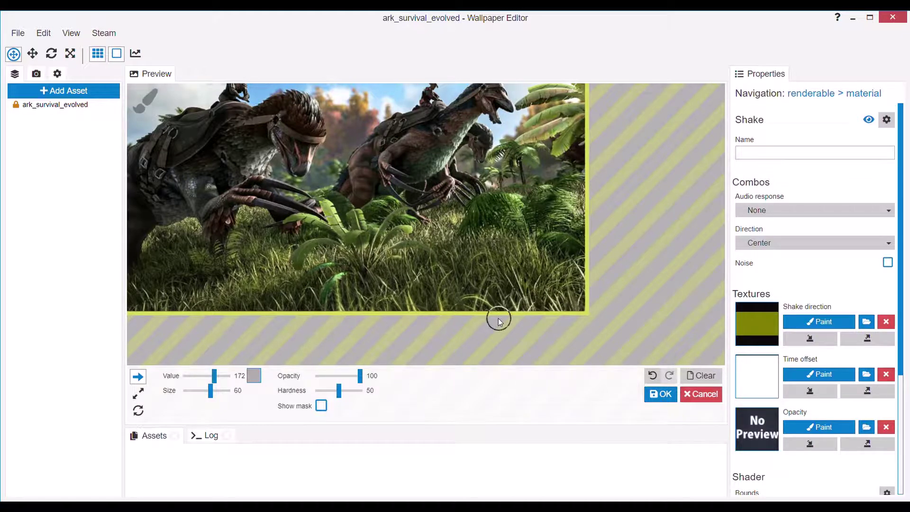
pyautogui.hotkey('ctrl', 'z')
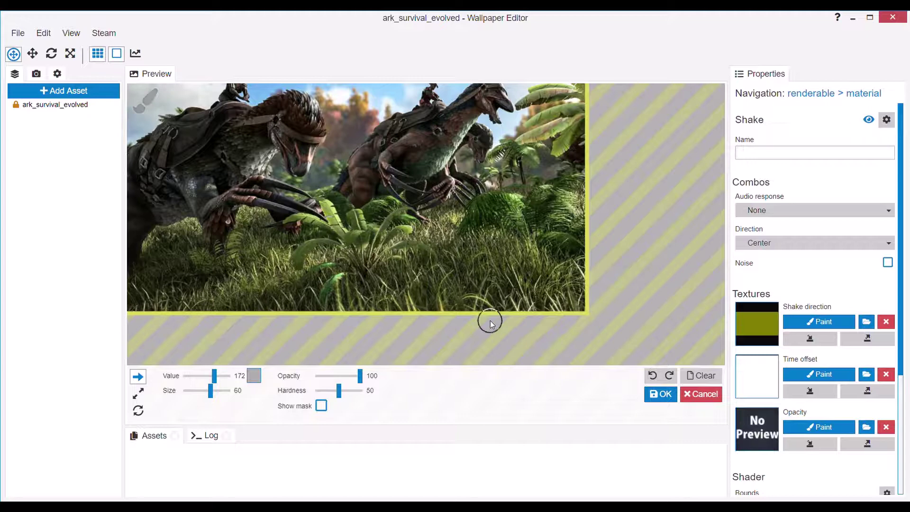
# - Paint a leftward shake direction stroke along the grass at the image's bottom edge and a short rightward stroke over the ferns
pyautogui.scroll(-1, 441, 331)
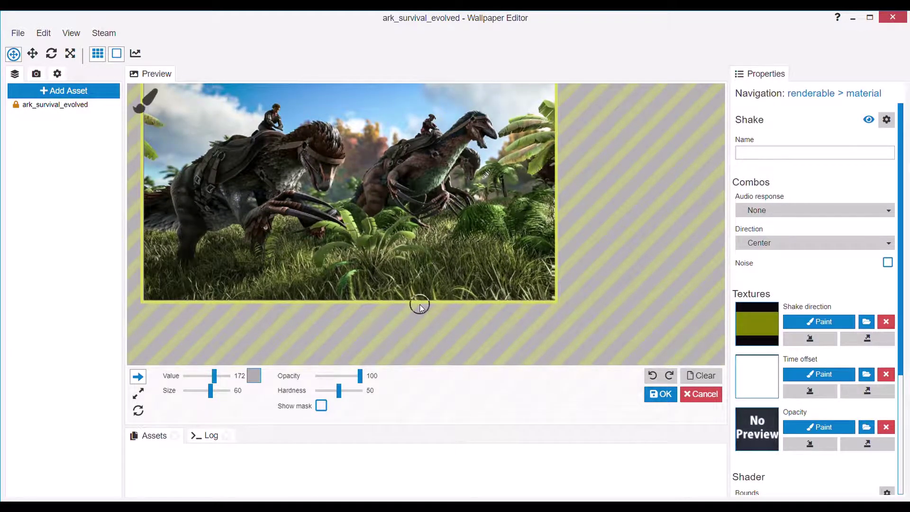
pyautogui.moveTo(420, 305)
pyautogui.mouseDown()
pyautogui.moveTo(331, 258)
pyautogui.moveTo(210, 294)
pyautogui.mouseUp()
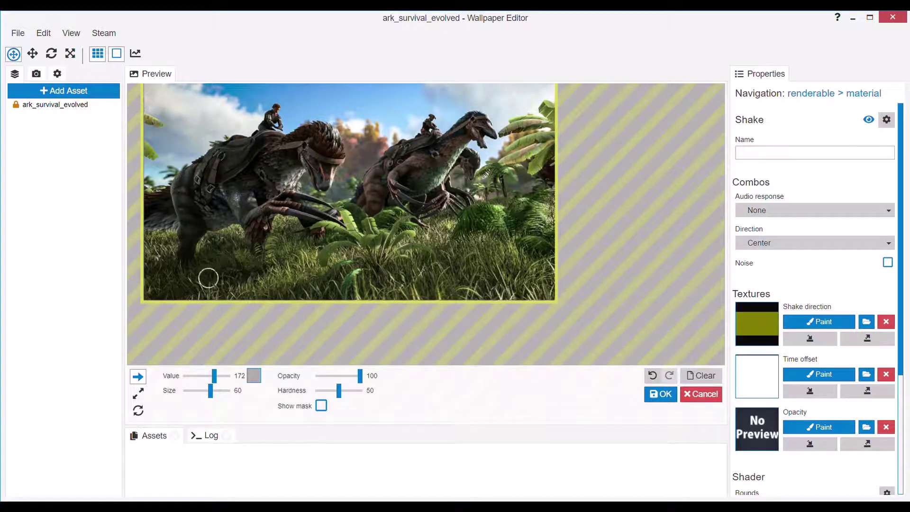
pyautogui.scroll(1, 376, 183)
pyautogui.scroll(3, 375, 183)
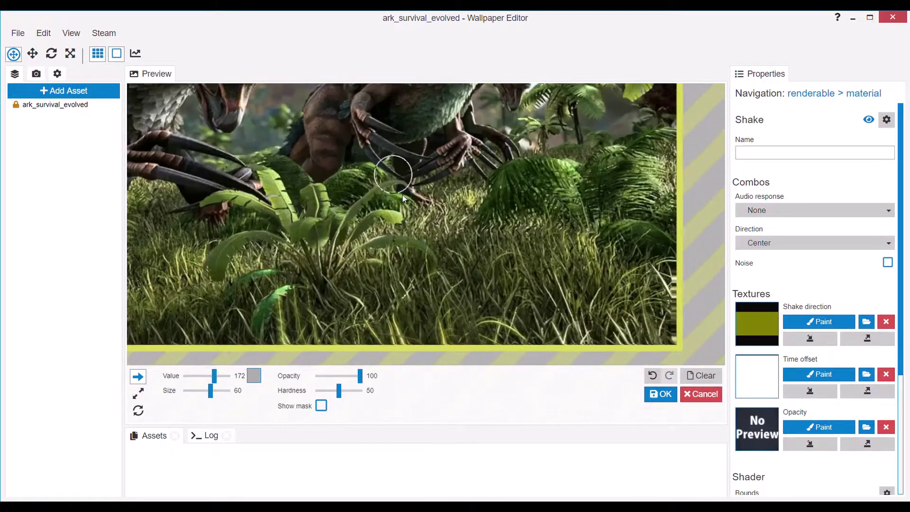
pyautogui.scroll(-4, 376, 183)
pyautogui.scroll(3, 407, 251)
pyautogui.scroll(2, 356, 224)
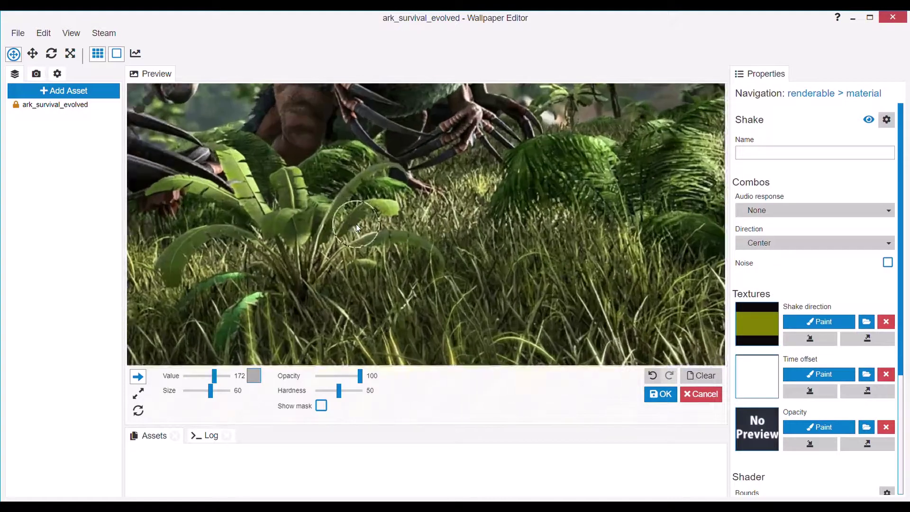
pyautogui.scroll(-1, 368, 218)
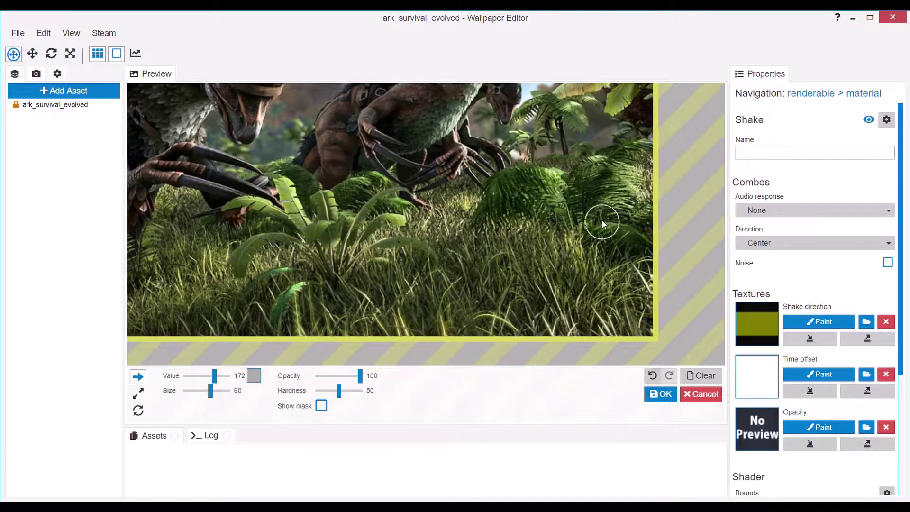
pyautogui.scroll(-1, 602, 220)
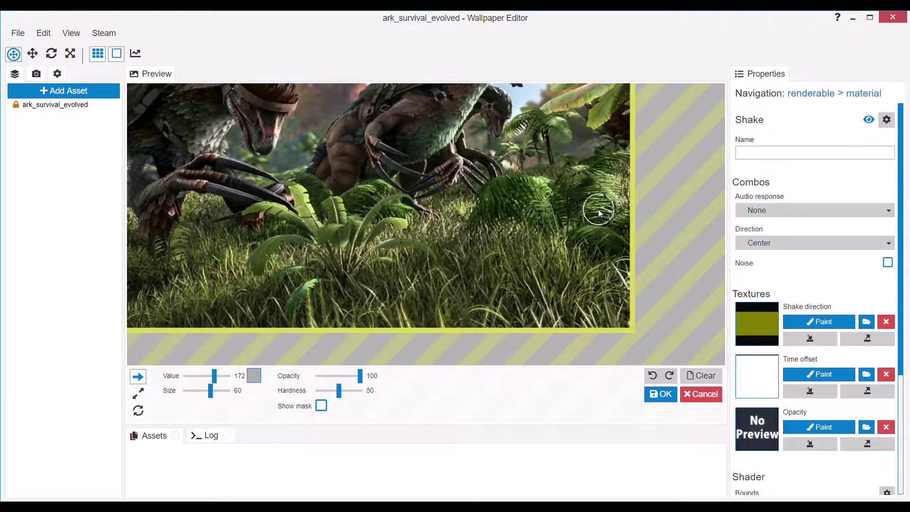
pyautogui.moveTo(571, 227)
pyautogui.mouseDown()
pyautogui.moveTo(581, 241)
pyautogui.moveTo(569, 208)
pyautogui.moveTo(660, 187)
pyautogui.moveTo(600, 231)
pyautogui.mouseUp()
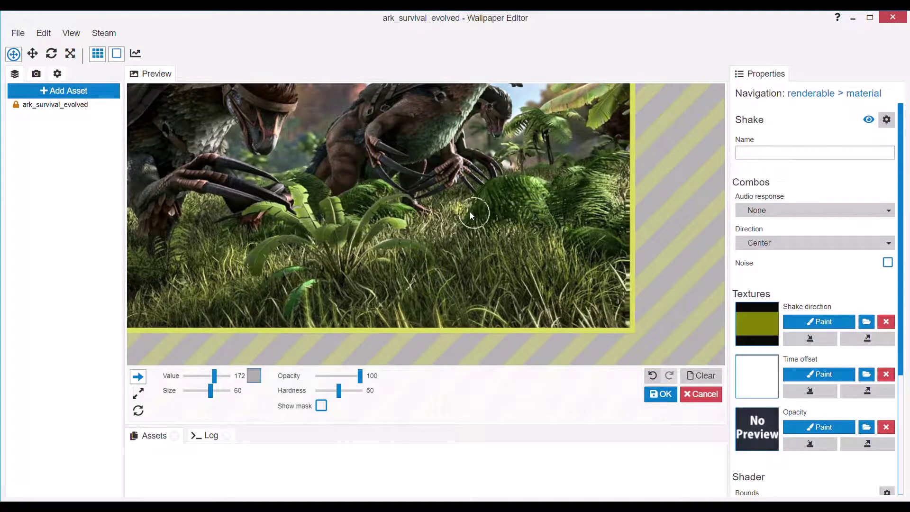
# - Try painting the shake direction over the front creature with brush size 251, and undo the last stroke
pyautogui.scroll(-2, 540, 201)
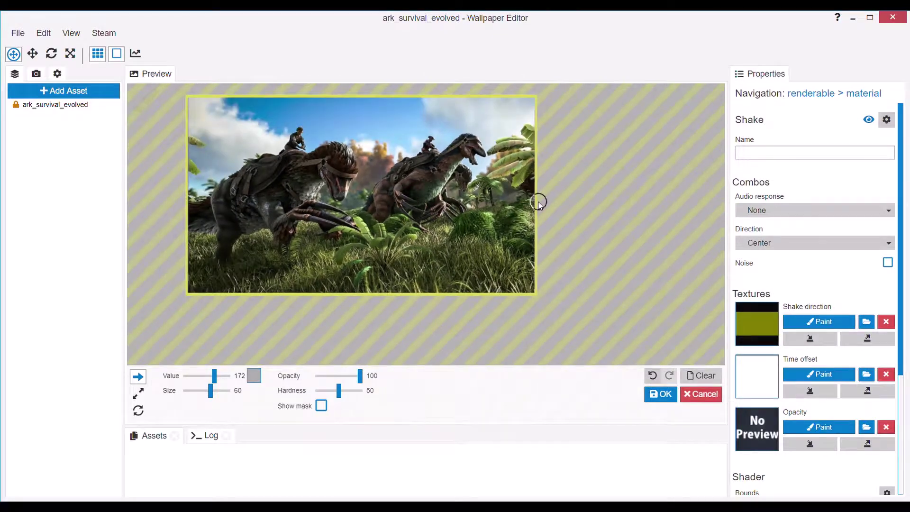
pyautogui.scroll(-1, 390, 206)
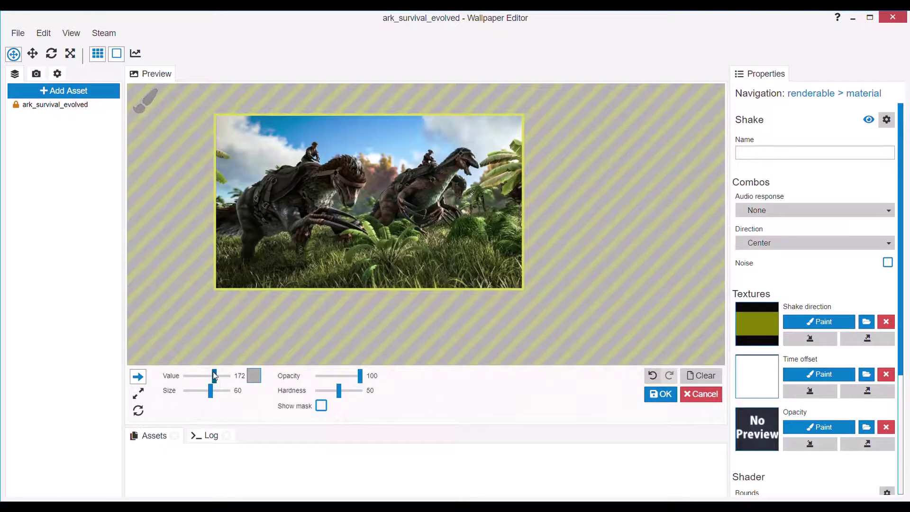
pyautogui.scroll(2, 322, 184)
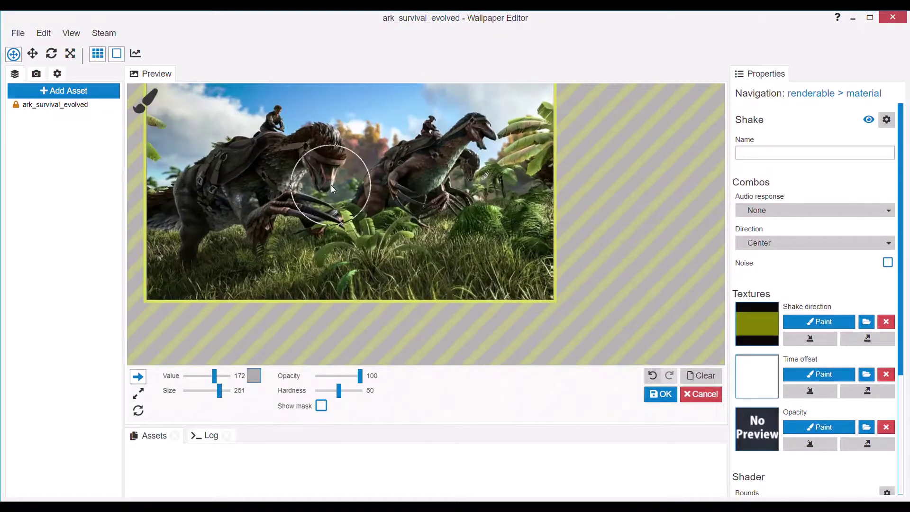
pyautogui.scroll(1, 331, 185)
pyautogui.scroll(-2, 287, 126)
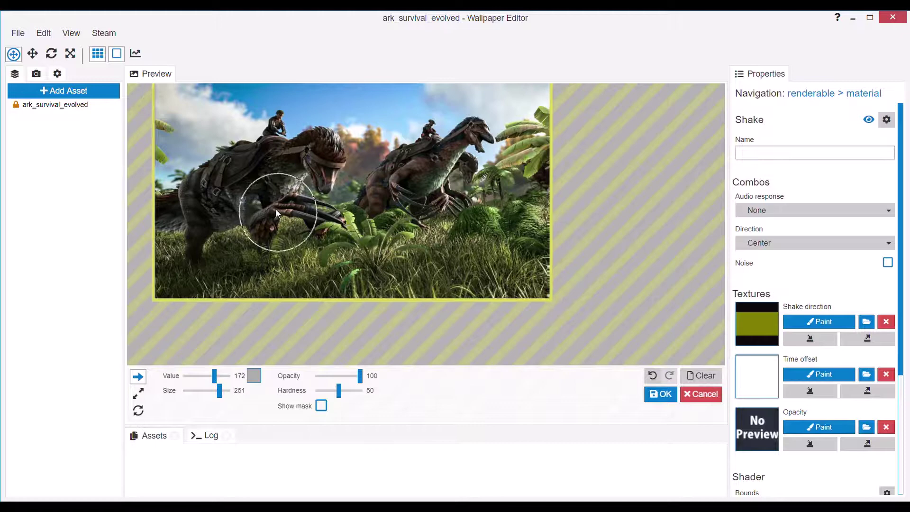
pyautogui.hotkey('ctrl', 'z')
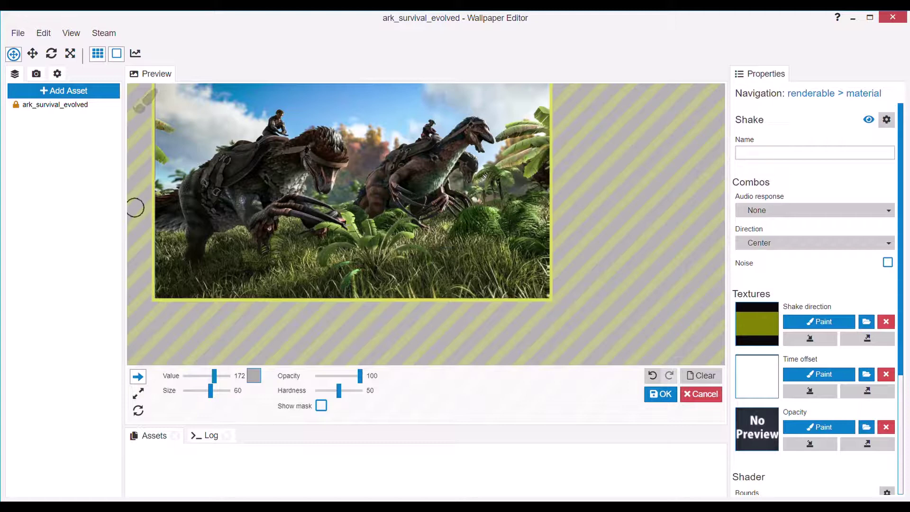
# - Paint the shake direction over the creatures and plants with brush value 172 and size 60, and confirm the painting session
pyautogui.scroll(2, 297, 194)
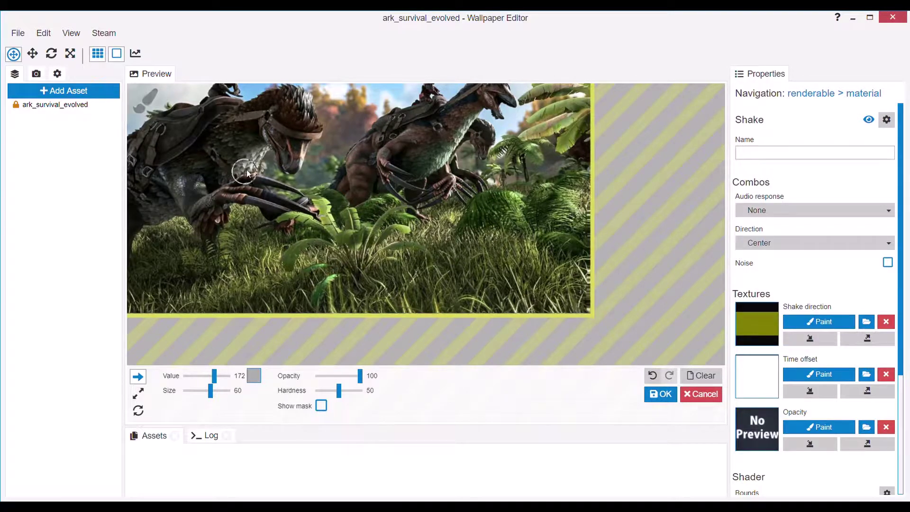
pyautogui.scroll(-1, 211, 179)
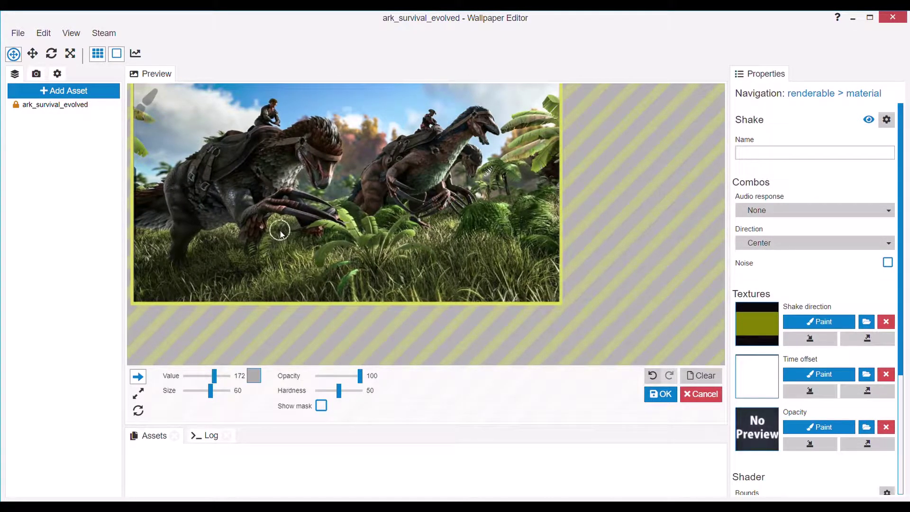
pyautogui.scroll(4, 262, 149)
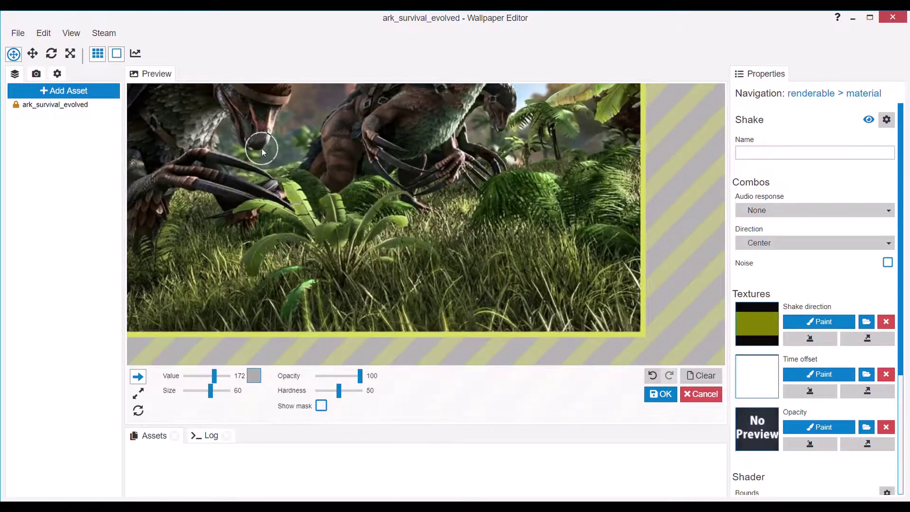
pyautogui.scroll(-1, 248, 131)
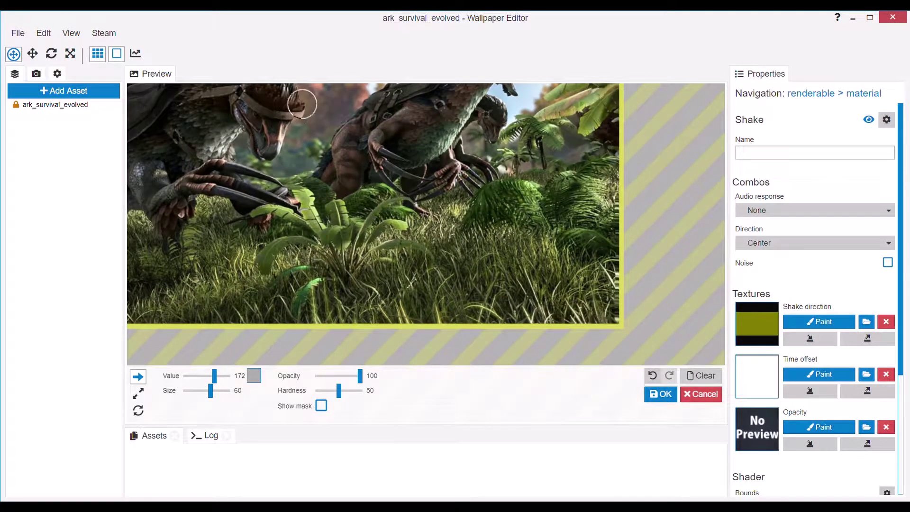
pyautogui.scroll(-1, 228, 119)
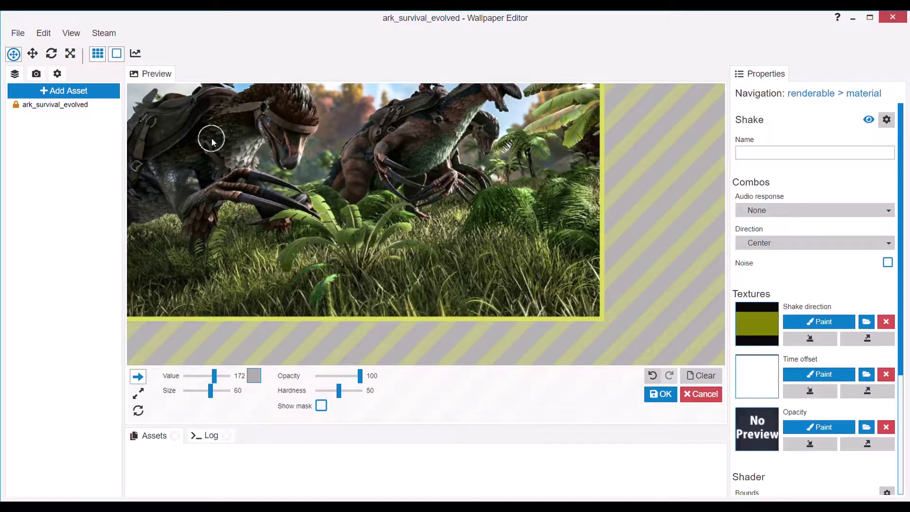
pyautogui.scroll(-1, 522, 230)
pyautogui.click(661, 394)
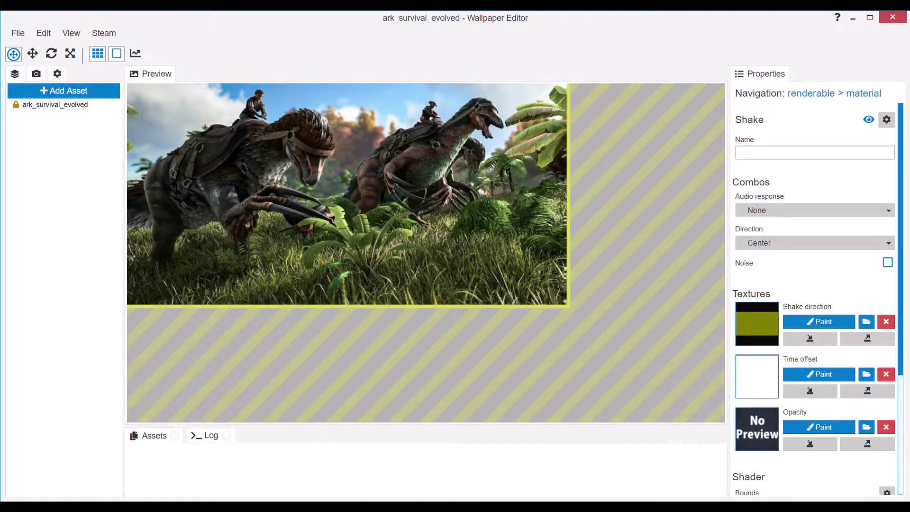
# - Try the Shake effect at speed 10, and set the speed to 1.04
pyautogui.scroll(3, 482, 169)
pyautogui.scroll(-3, 569, 256)
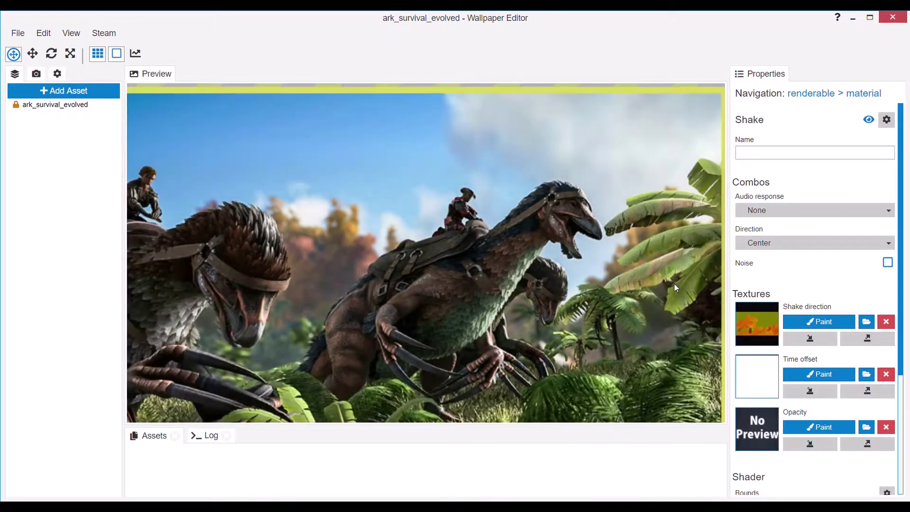
pyautogui.scroll(-3, 806, 331)
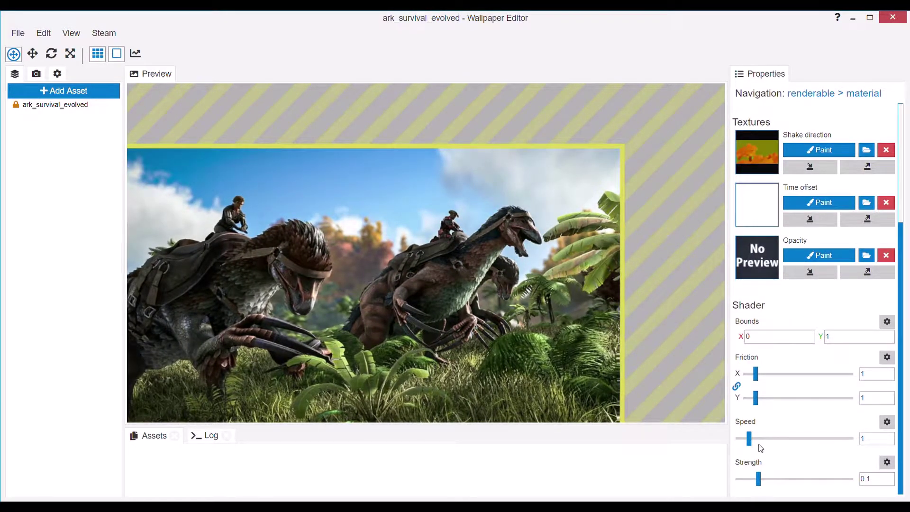
pyautogui.moveTo(749, 439); pyautogui.dragTo(851, 438)
pyautogui.scroll(-2, 653, 394)
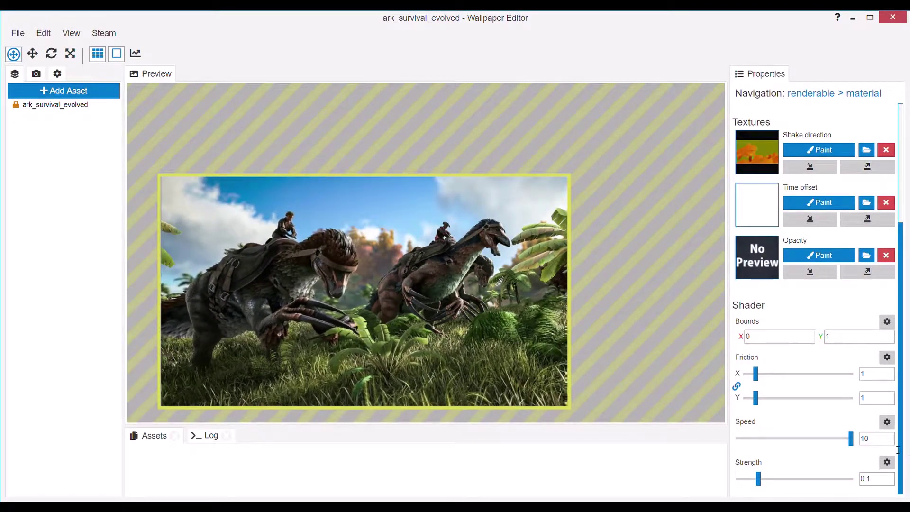
pyautogui.moveTo(850, 438); pyautogui.dragTo(751, 442)
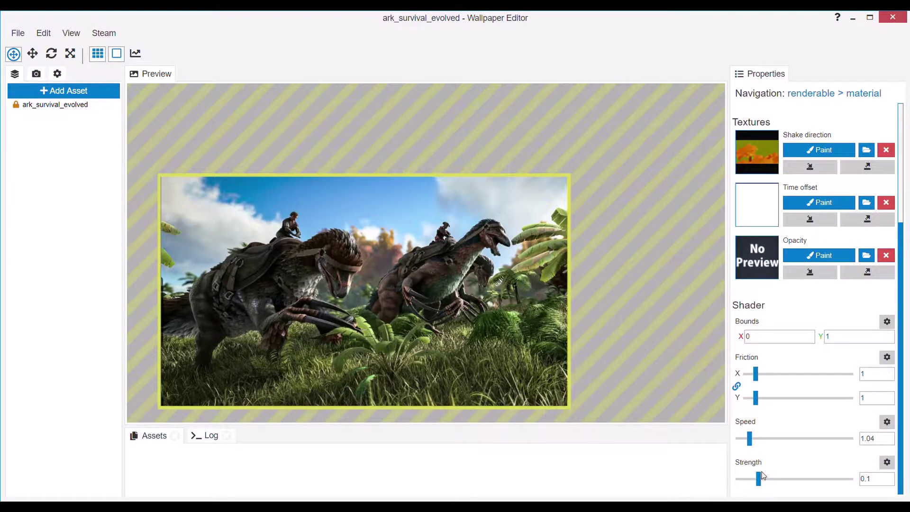
# - Try the Shake effect at strength 0.5, and set the strength to 0.1
pyautogui.moveTo(801, 472); pyautogui.dragTo(851, 478)
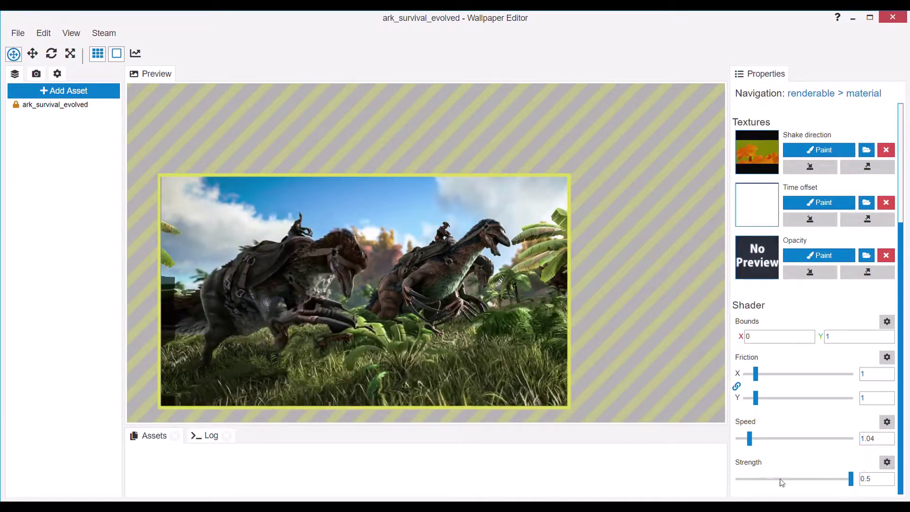
pyautogui.moveTo(849, 480); pyautogui.dragTo(714, 489)
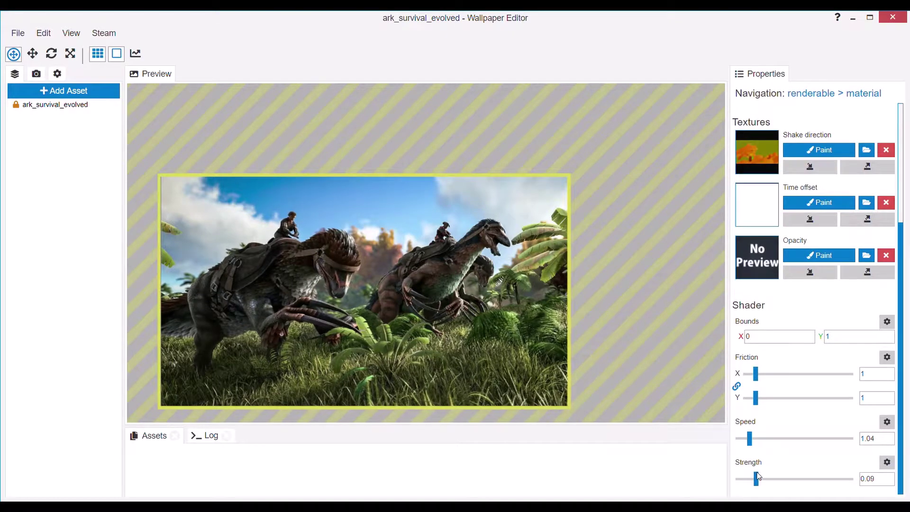
pyautogui.moveTo(757, 477); pyautogui.dragTo(760, 477)
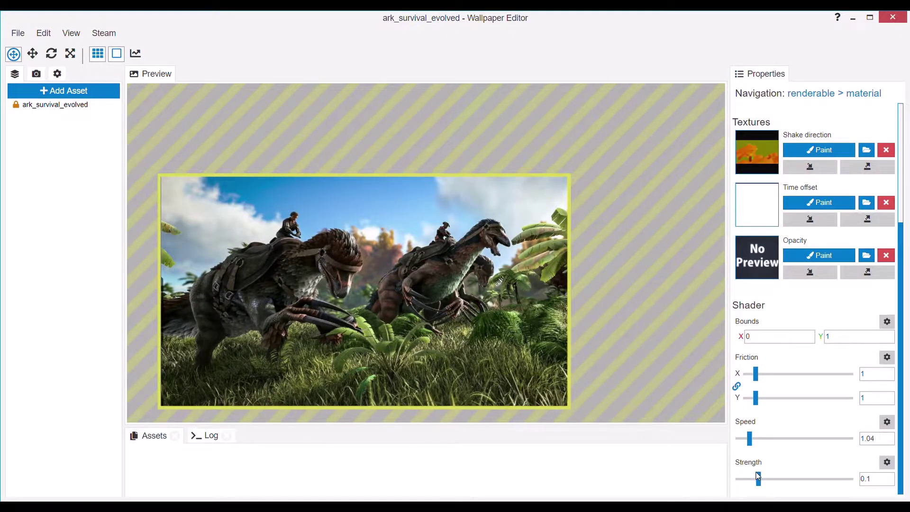
# - Reopen shake direction painting and paint a broad stroke from the rear creature down past the ferns with value 255 and size 406
pyautogui.click(816, 152)
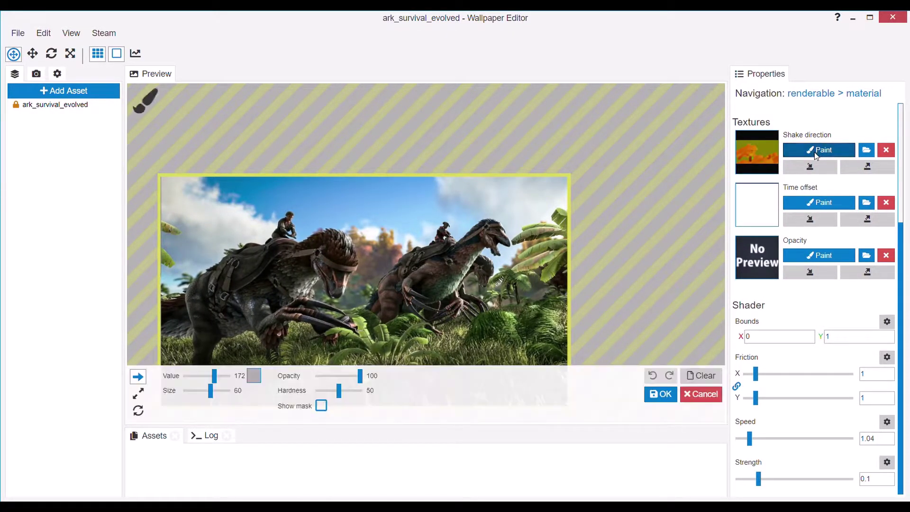
pyautogui.moveTo(214, 375); pyautogui.dragTo(228, 375)
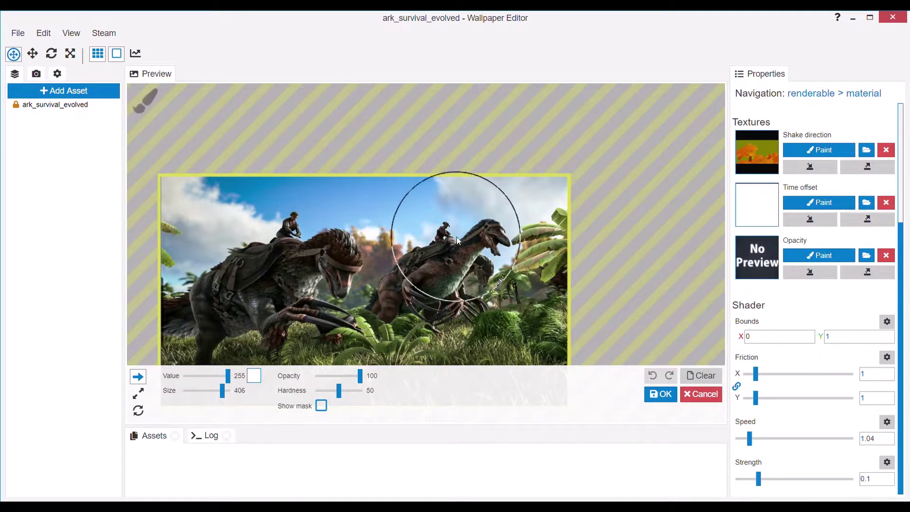
pyautogui.moveTo(457, 238)
pyautogui.mouseDown()
pyautogui.moveTo(258, 243)
pyautogui.moveTo(620, 320)
pyautogui.mouseUp()
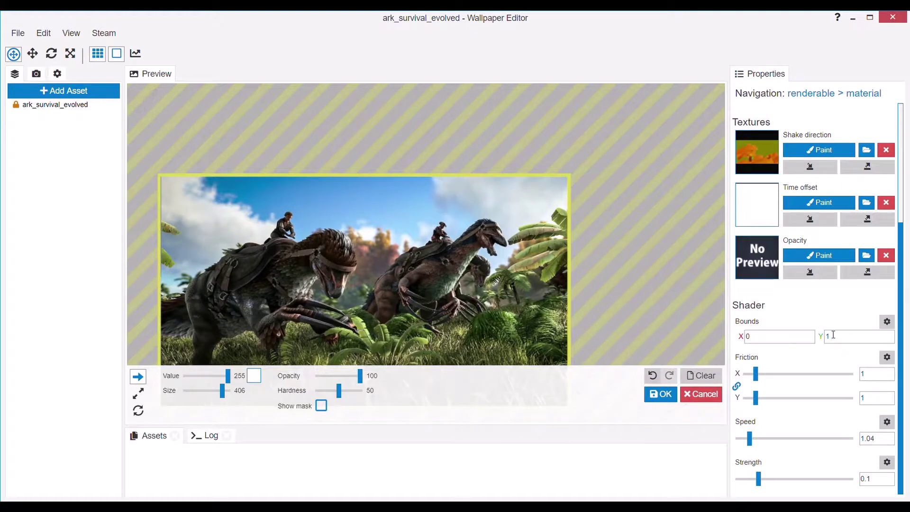
# - Set the Shake effect's strength to 0.5 and its speed to 10
pyautogui.moveTo(758, 479); pyautogui.dragTo(852, 479)
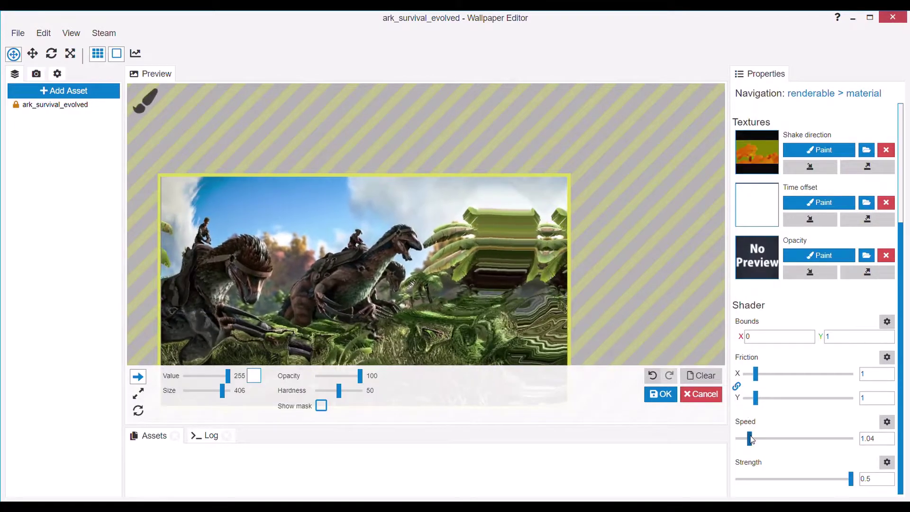
pyautogui.moveTo(750, 438); pyautogui.dragTo(908, 432)
pyautogui.scroll(-2, 429, 253)
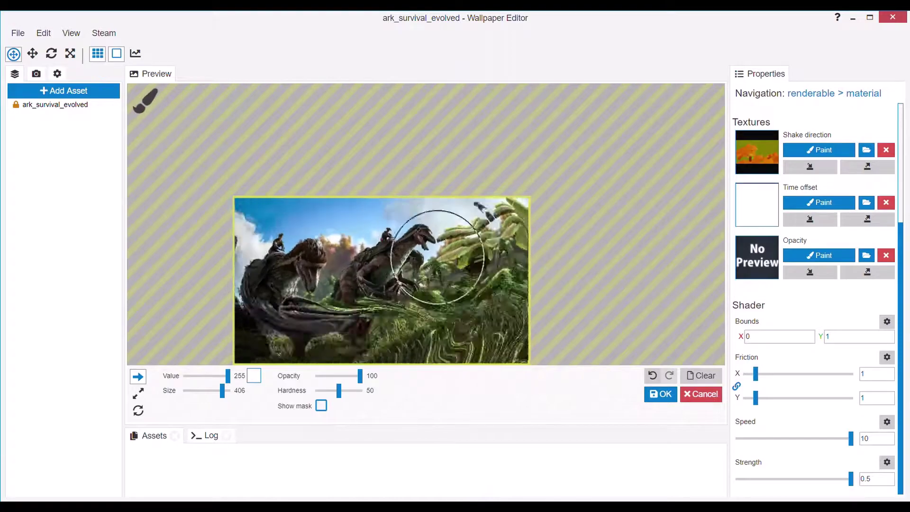
# - Save the project and confirm the shake direction painting session
pyautogui.hotkey('ctrl', 's')
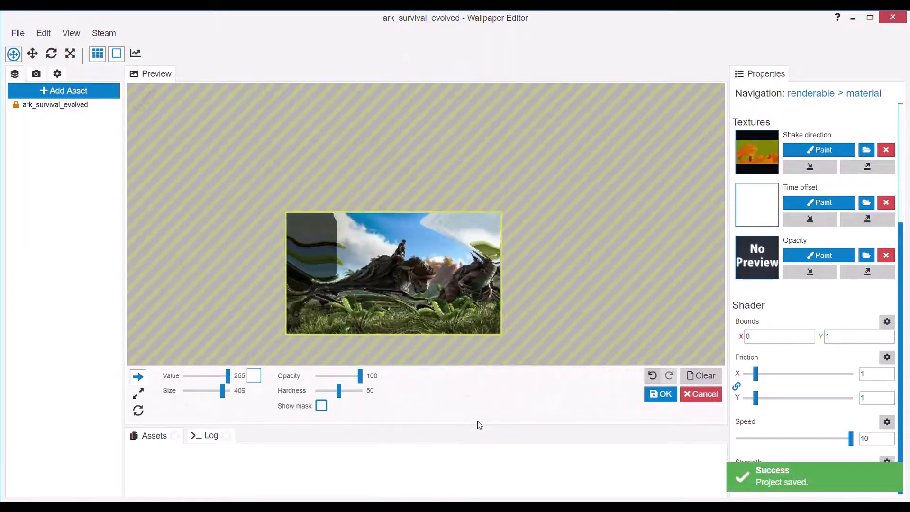
pyautogui.scroll(1, 452, 323)
pyautogui.click(661, 394)
# - Examine the shake animation across the whole wallpaper and close up on the creatures and grass
pyautogui.moveTo(288, 331); pyautogui.dragTo(387, 295)
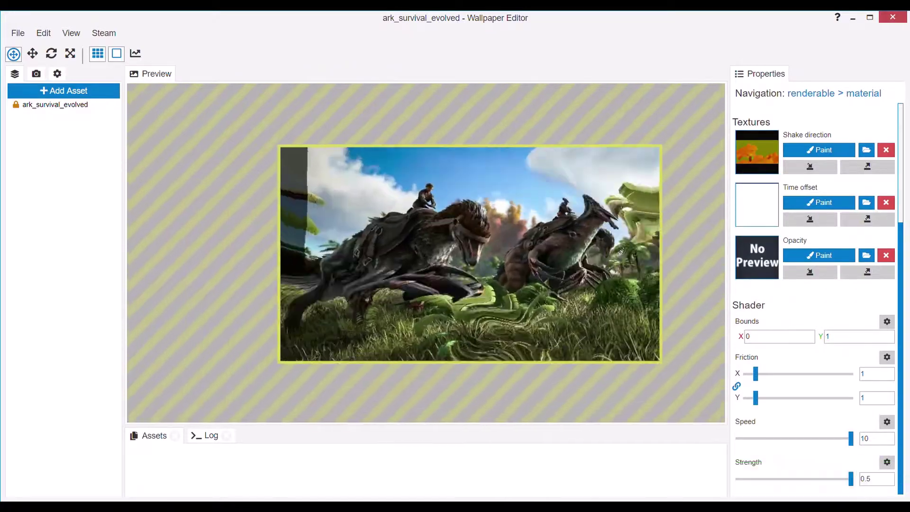
pyautogui.scroll(2, 387, 295)
pyautogui.scroll(3, 485, 277)
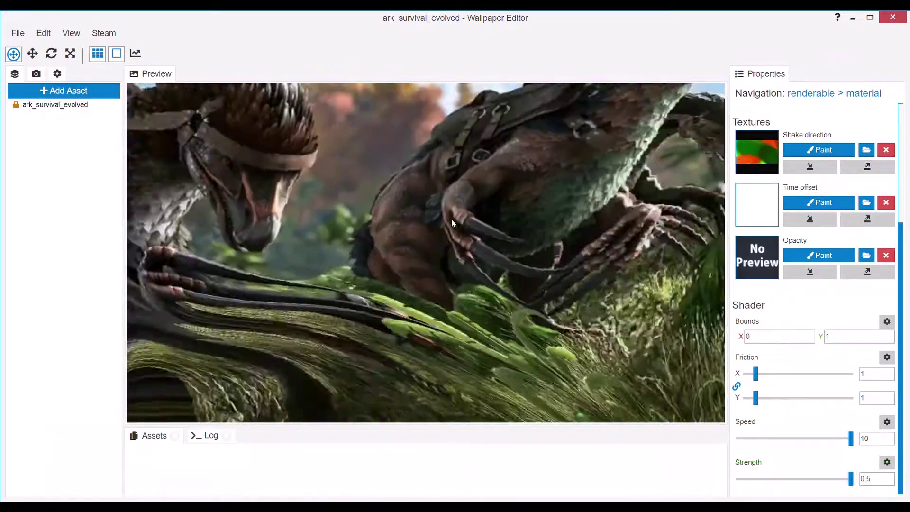
pyautogui.scroll(2, 451, 219)
pyautogui.scroll(-8, 451, 219)
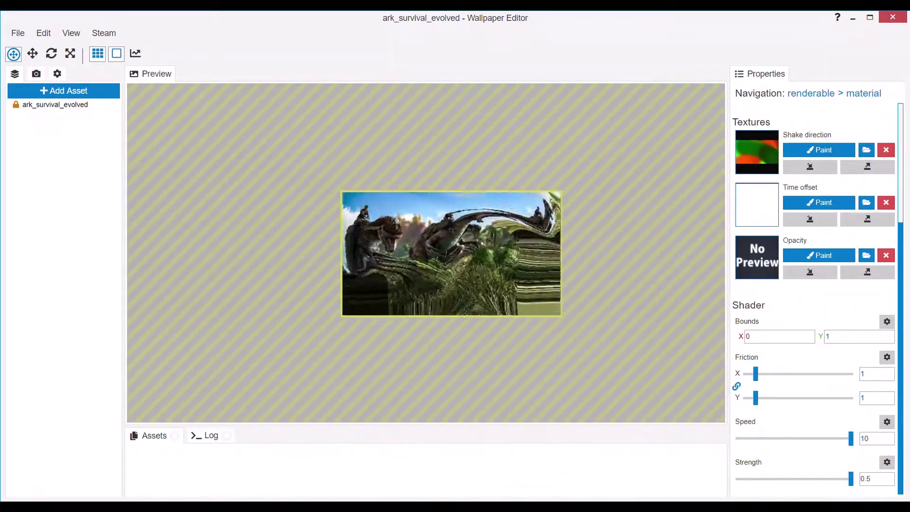
pyautogui.scroll(5, 502, 246)
pyautogui.scroll(-4, 501, 246)
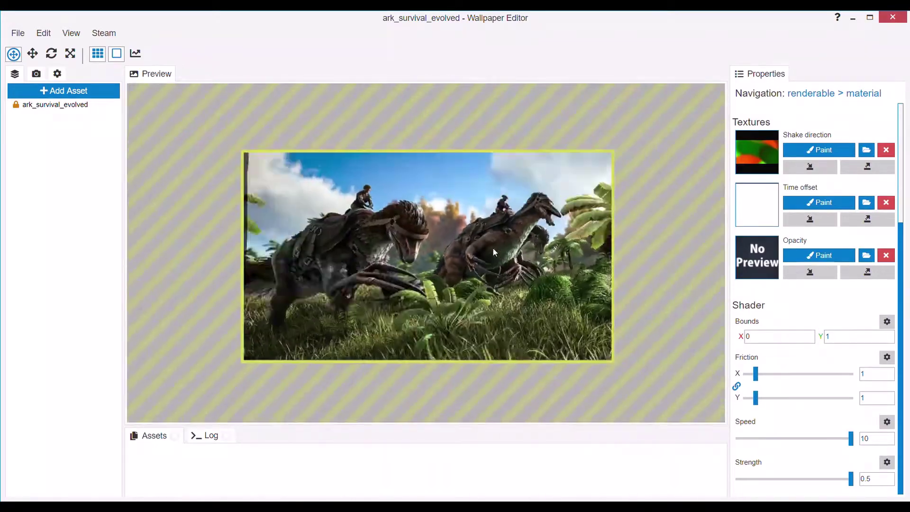
# - Reduce the Shake effect's speed to 3.12 and its strength to 0.1
pyautogui.scroll(2, 494, 249)
pyautogui.scroll(-2, 607, 291)
pyautogui.moveTo(851, 439); pyautogui.dragTo(774, 438)
pyautogui.moveTo(843, 480); pyautogui.dragTo(759, 480)
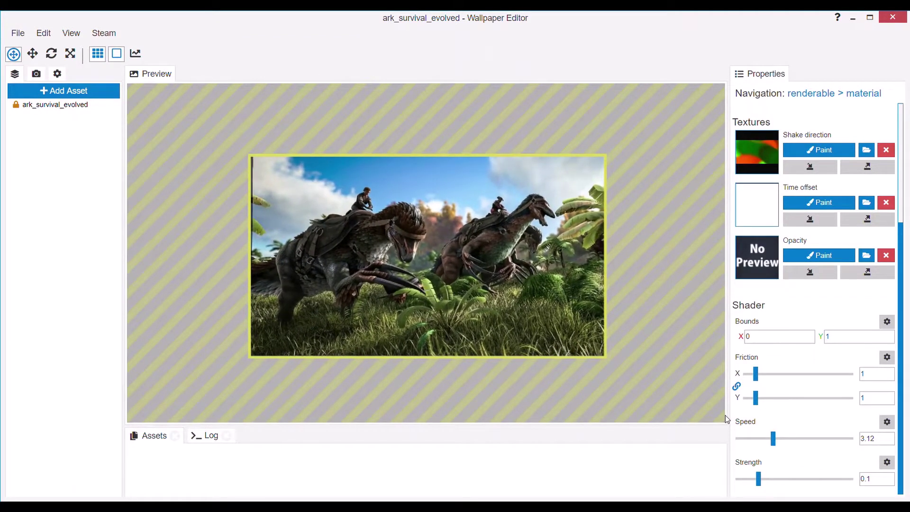
# - Undo the series of Shake speed and strength changes back to the effect's initial settings and check the animation in the preview
pyautogui.hotkey('ctrl', 'z')
pyautogui.hotkey('ctrl', 'z')
pyautogui.hotkey('ctrl', 'z')
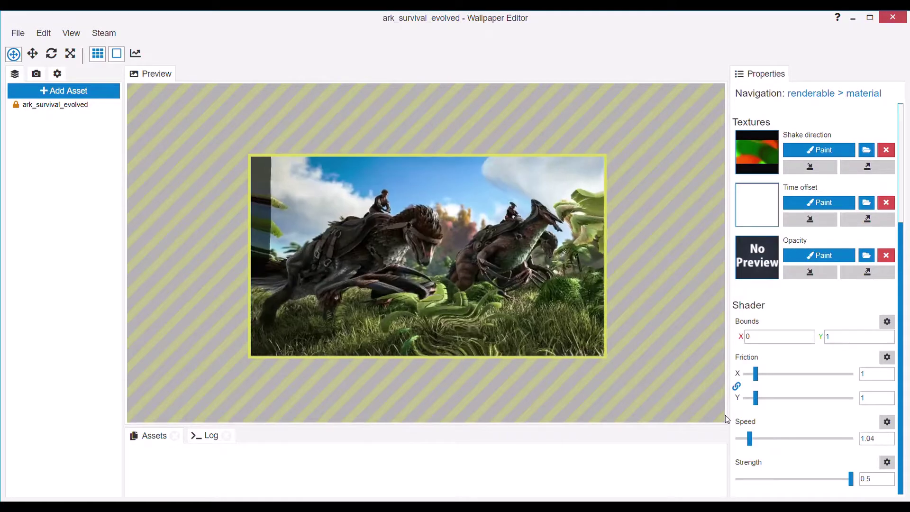
pyautogui.hotkey('ctrl', 'z')
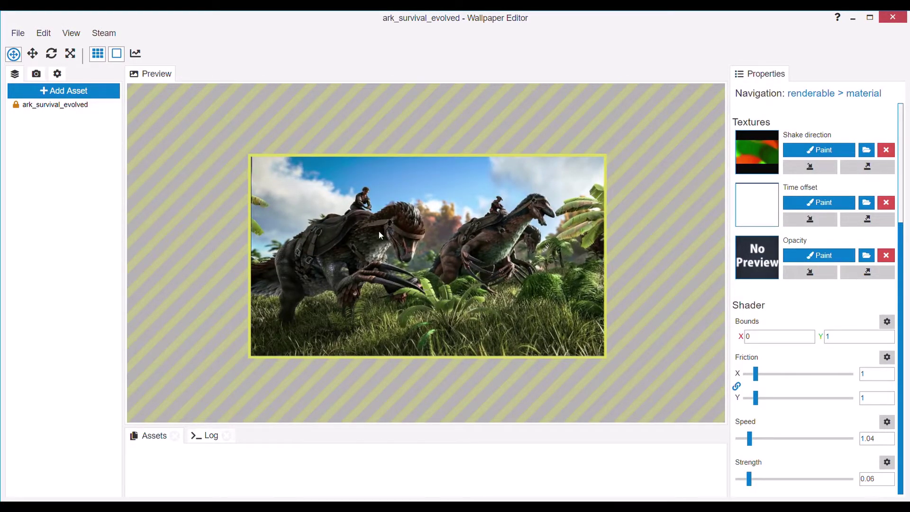
pyautogui.scroll(3, 471, 219)
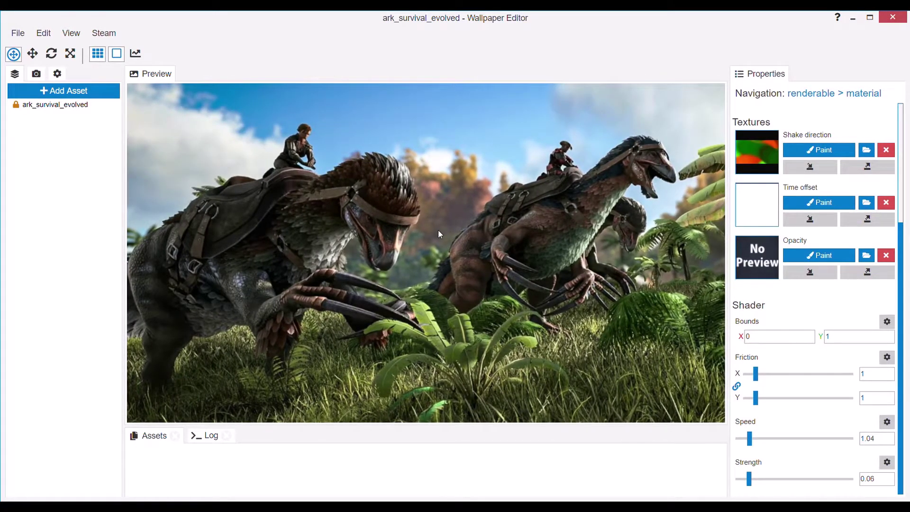
pyautogui.hotkey('ctrl', 'z')
pyautogui.hotkey('ctrl', 'z')
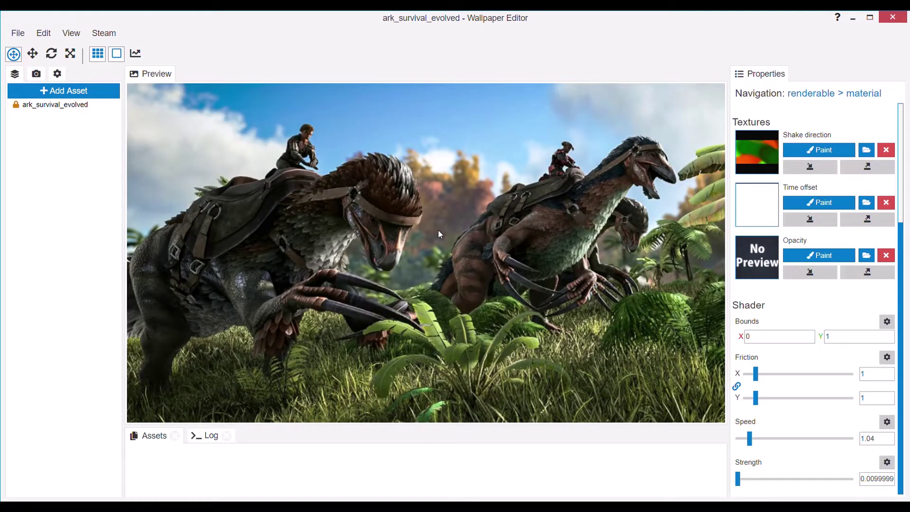
pyautogui.hotkey('ctrl', 'z')
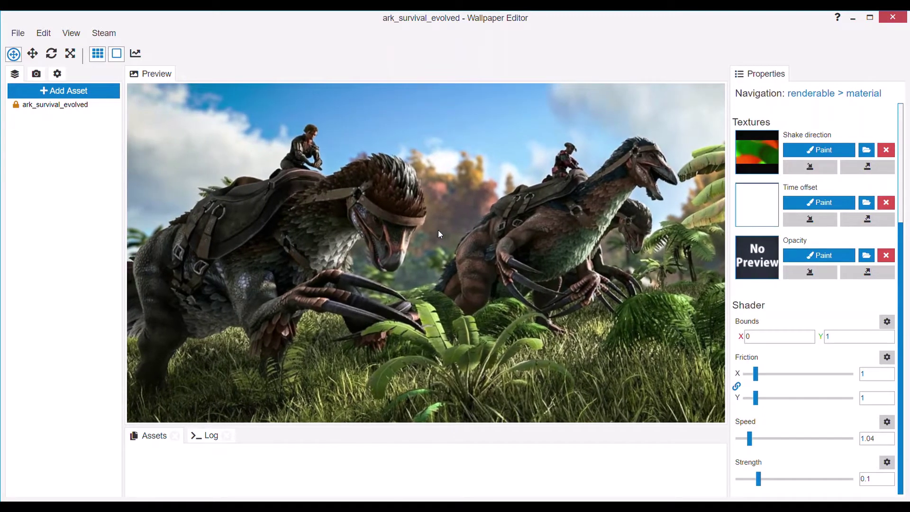
pyautogui.hotkey('ctrl', 'z')
pyautogui.hotkey('ctrl', 'z')
pyautogui.hotkey('ctrl', 'z')
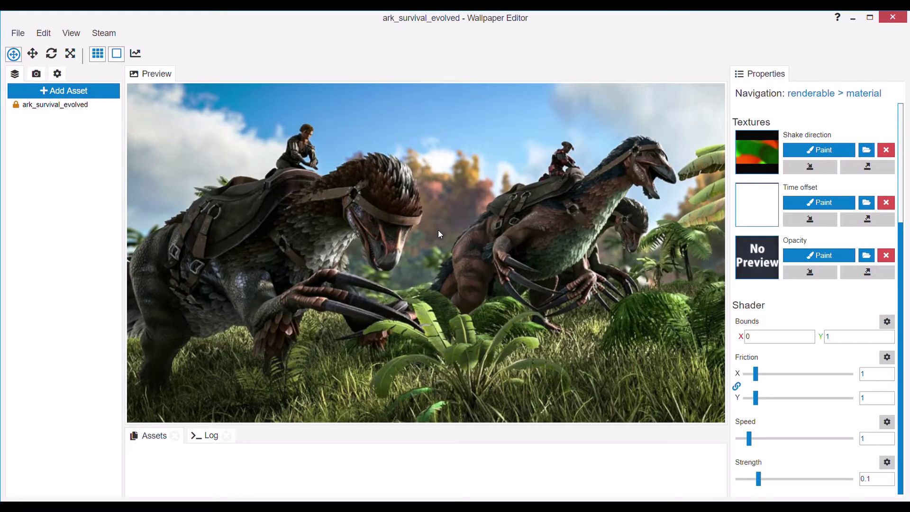
pyautogui.scroll(-3, 351, 273)
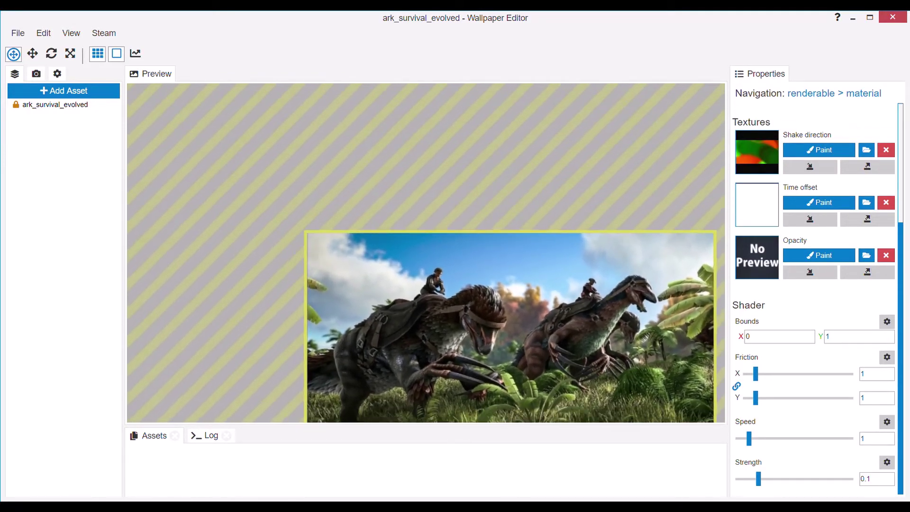
pyautogui.scroll(3, 412, 240)
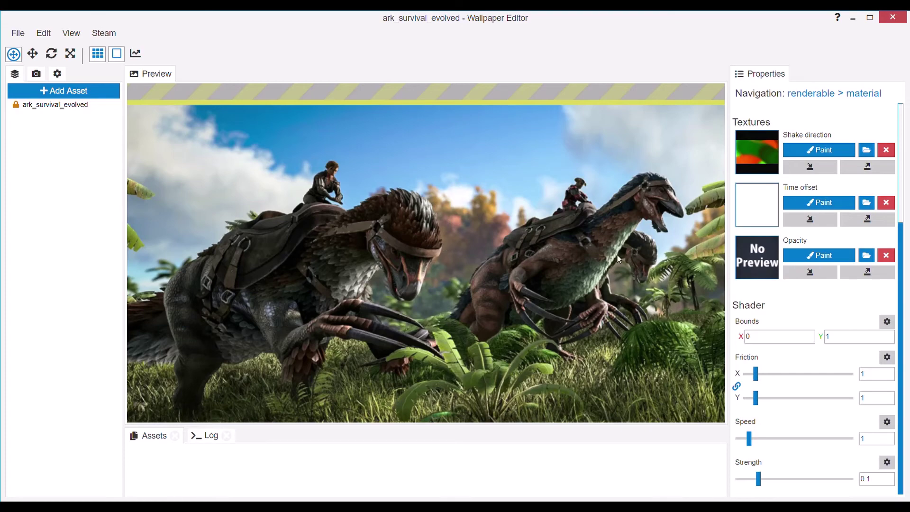